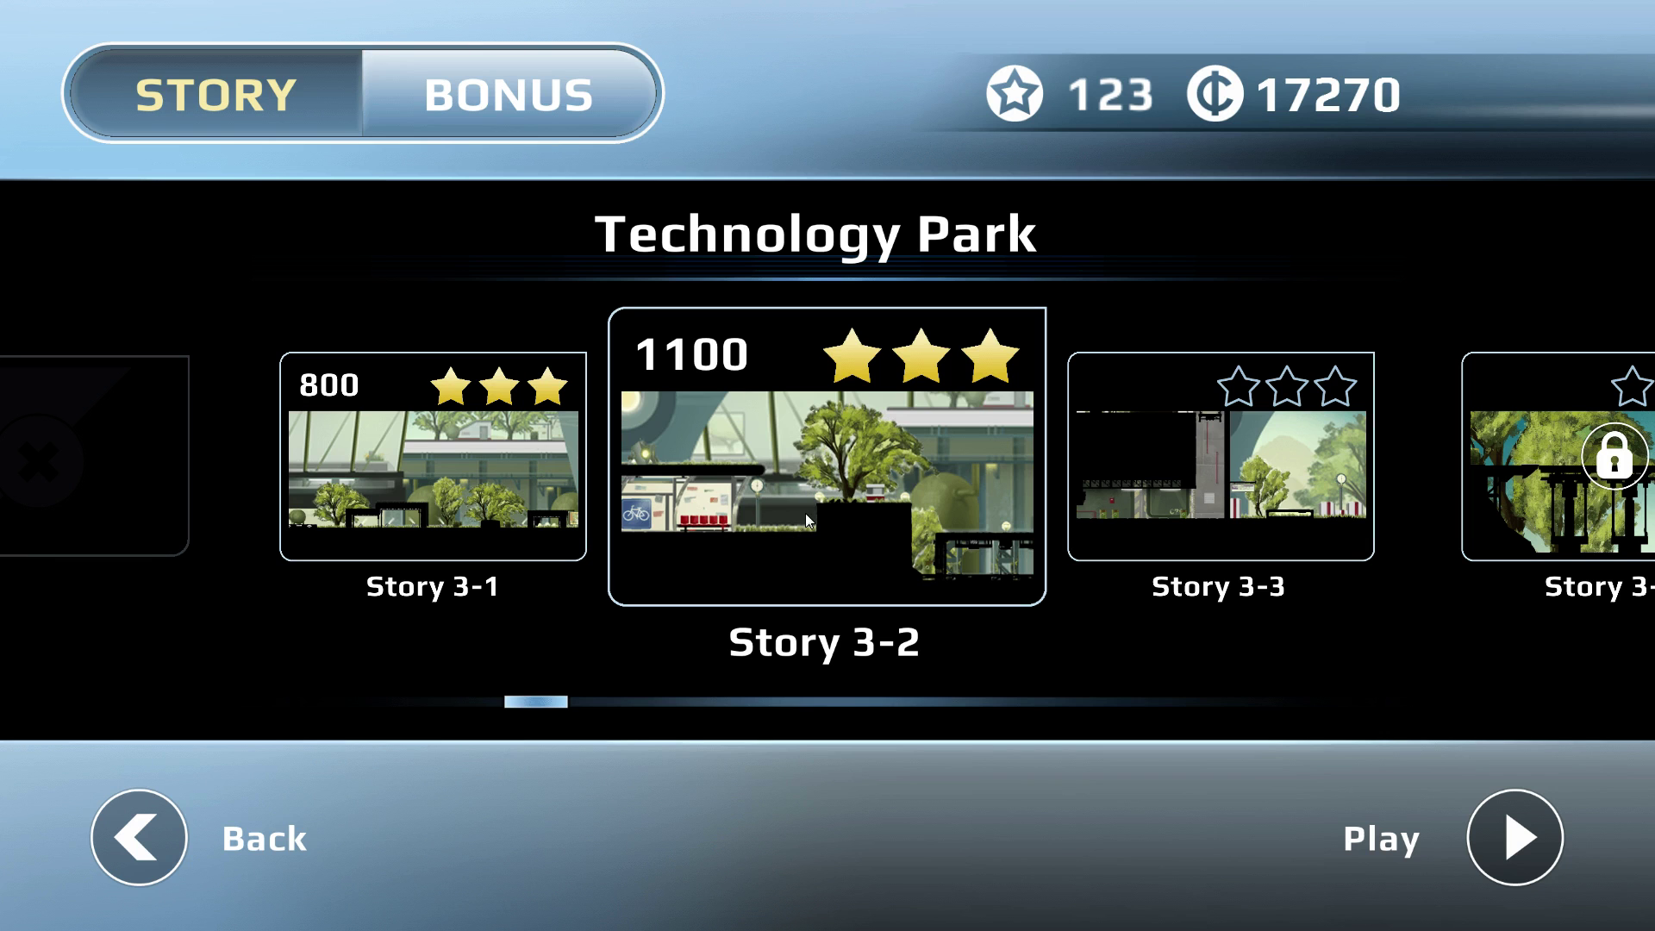
View Story 3-2's required tricks, then launch the level
click(850, 495)
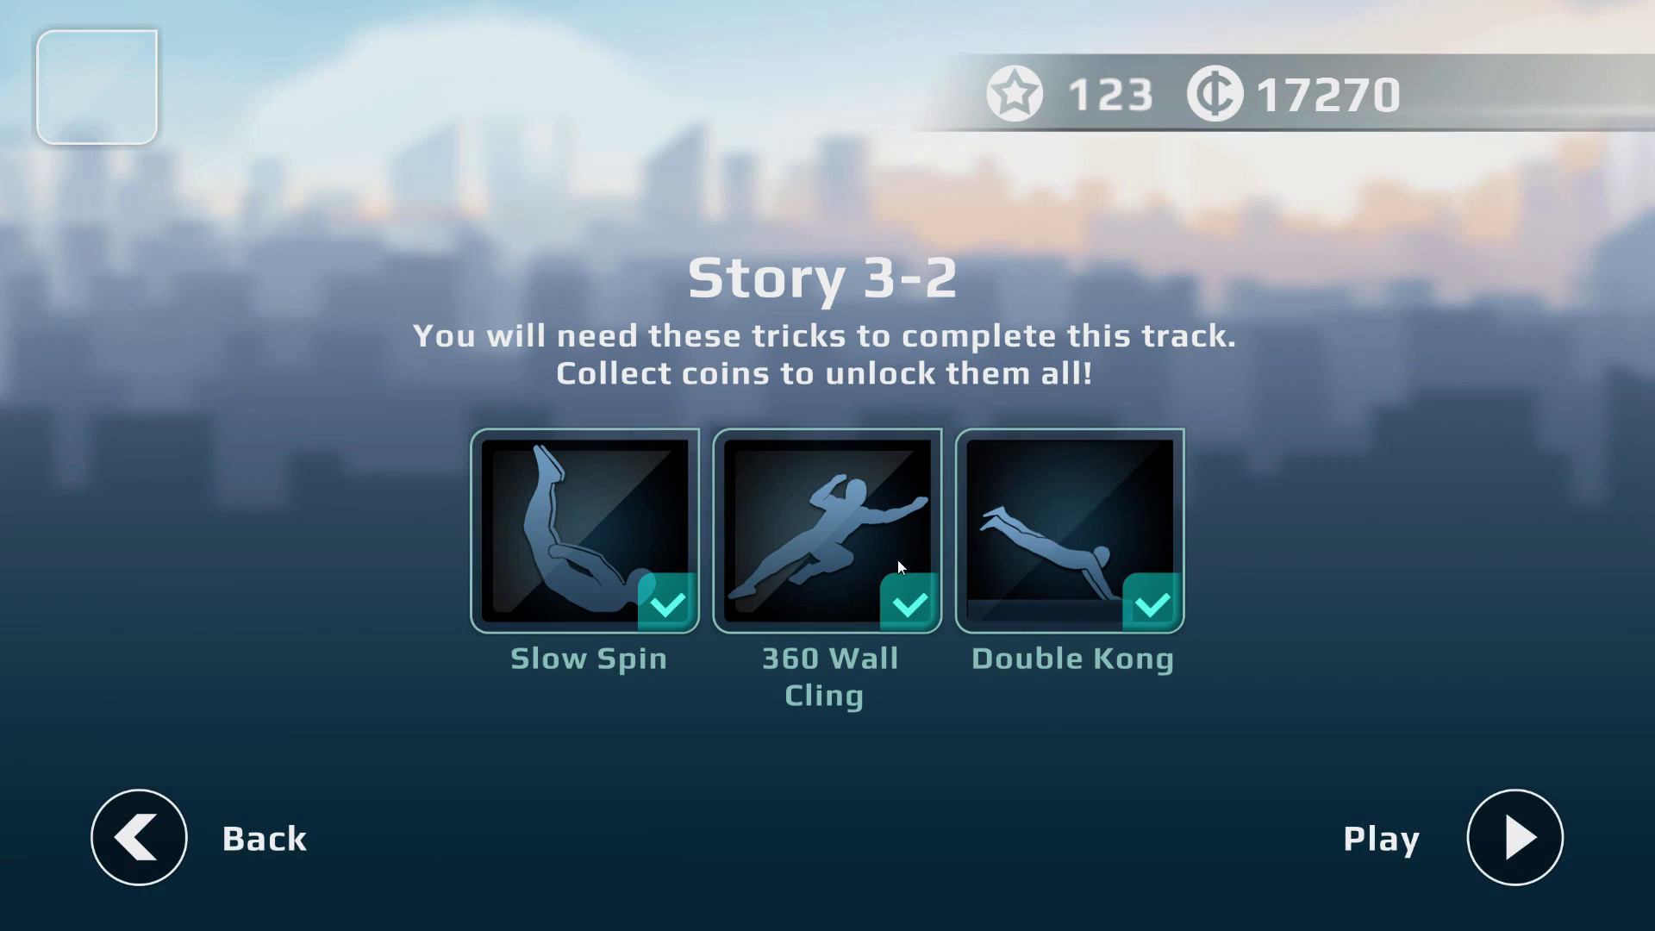
click(1496, 815)
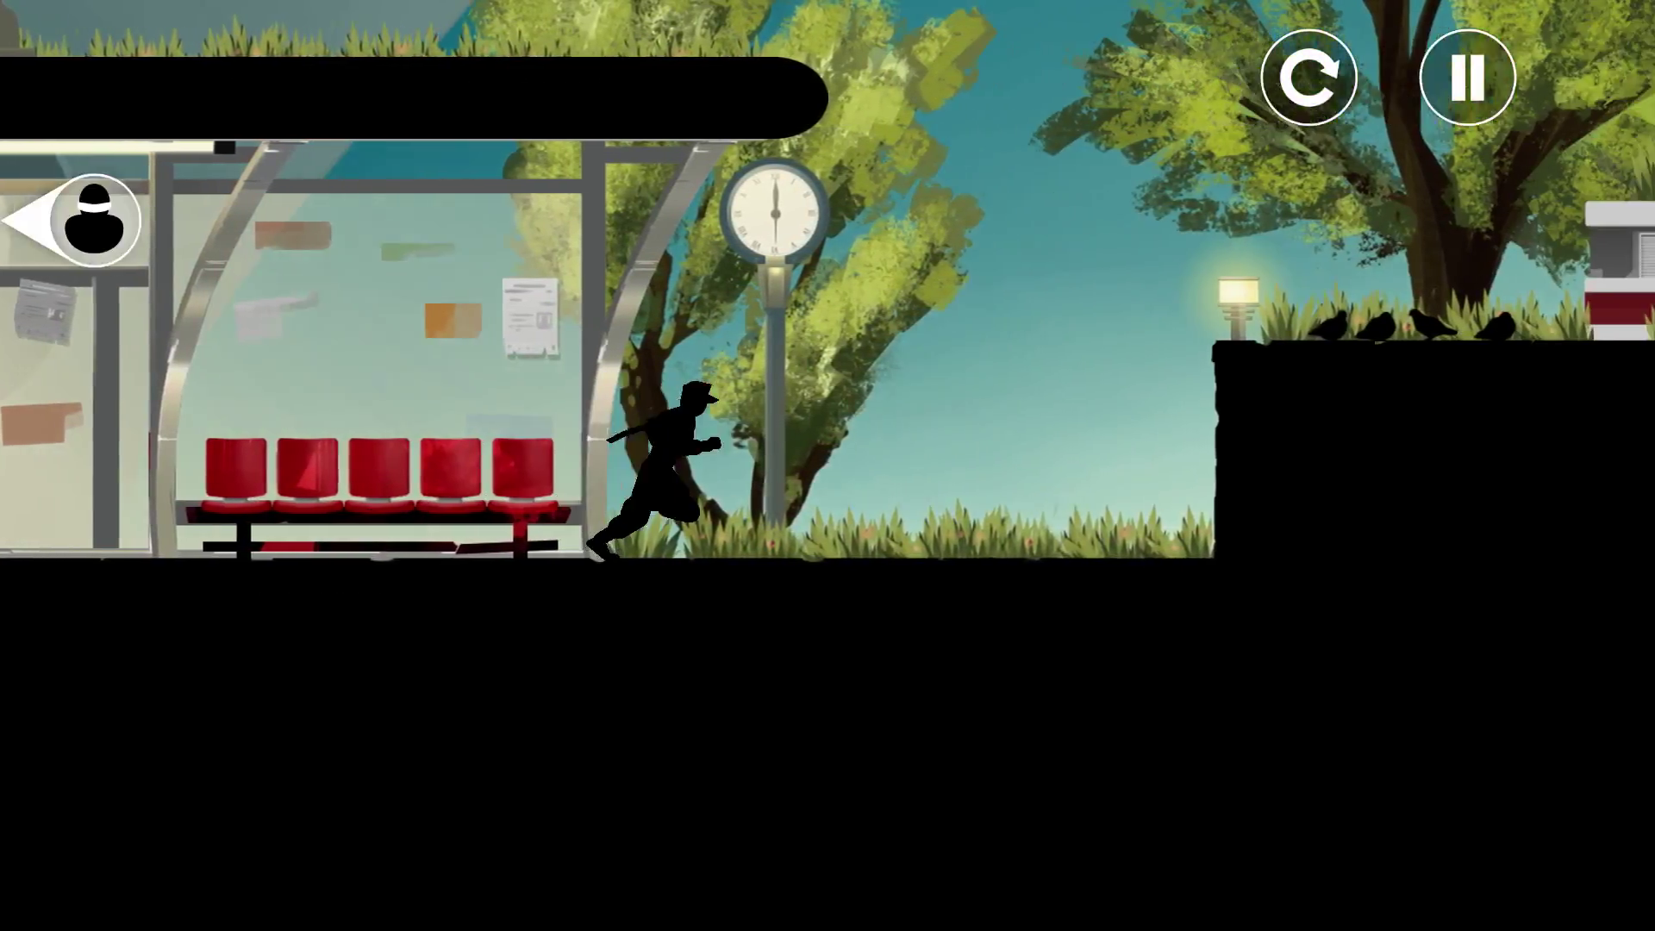
Jump across the ledge, seats, platforms, stools and walls, grabbing bonus cubes along the way
key(Up)
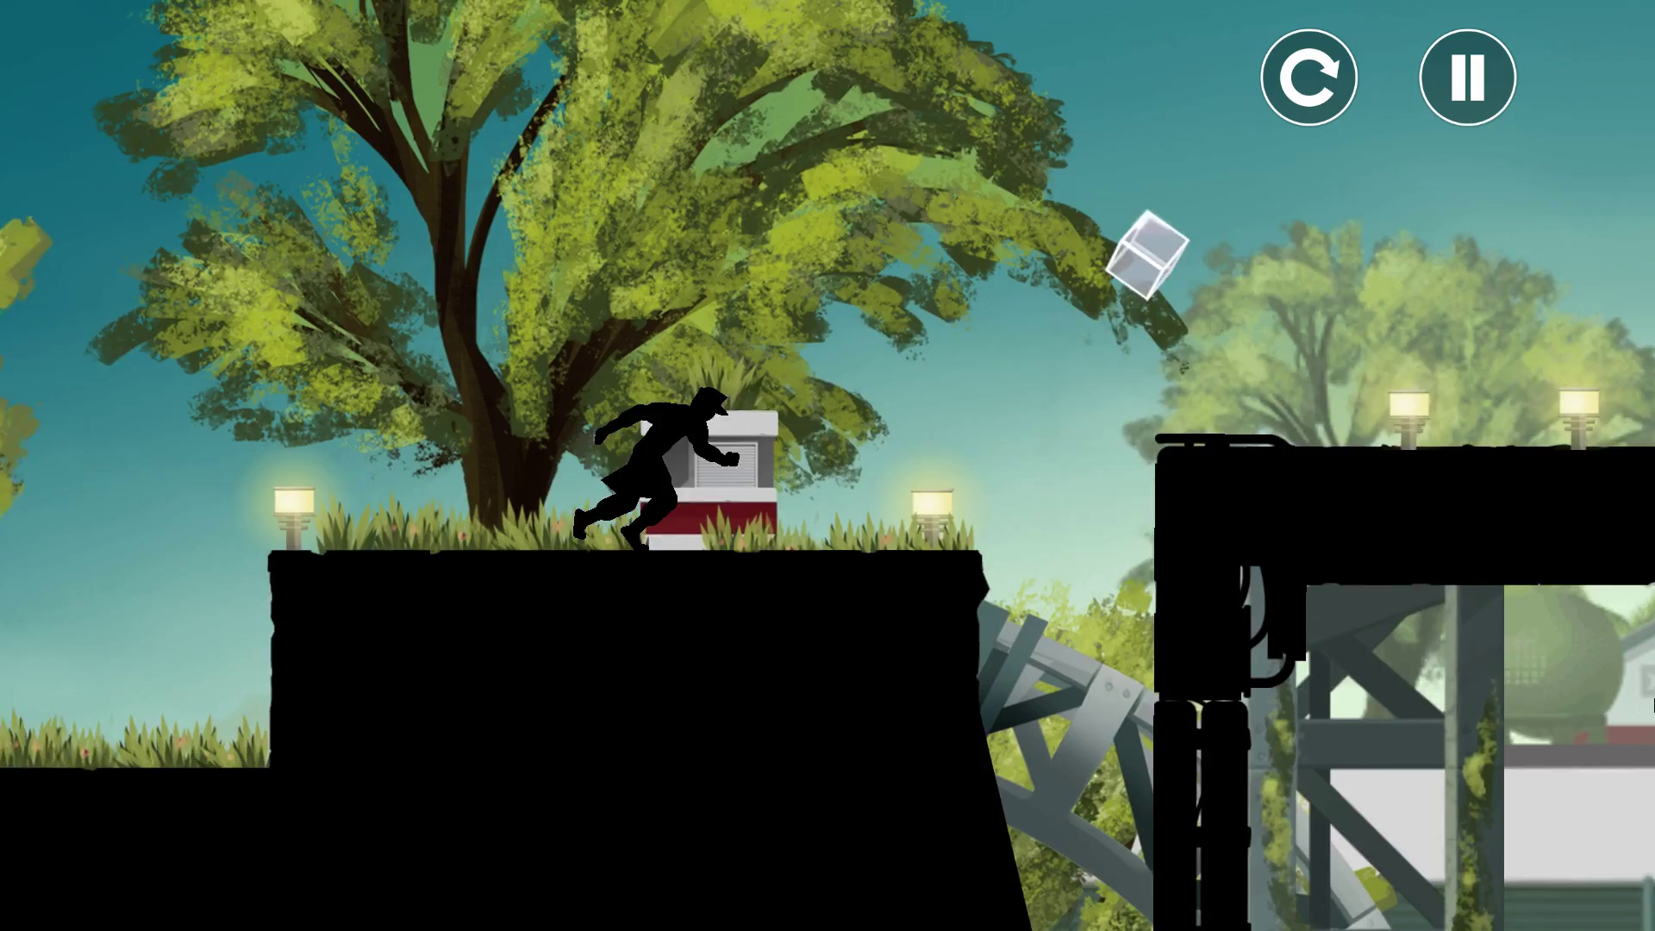
key(Up)
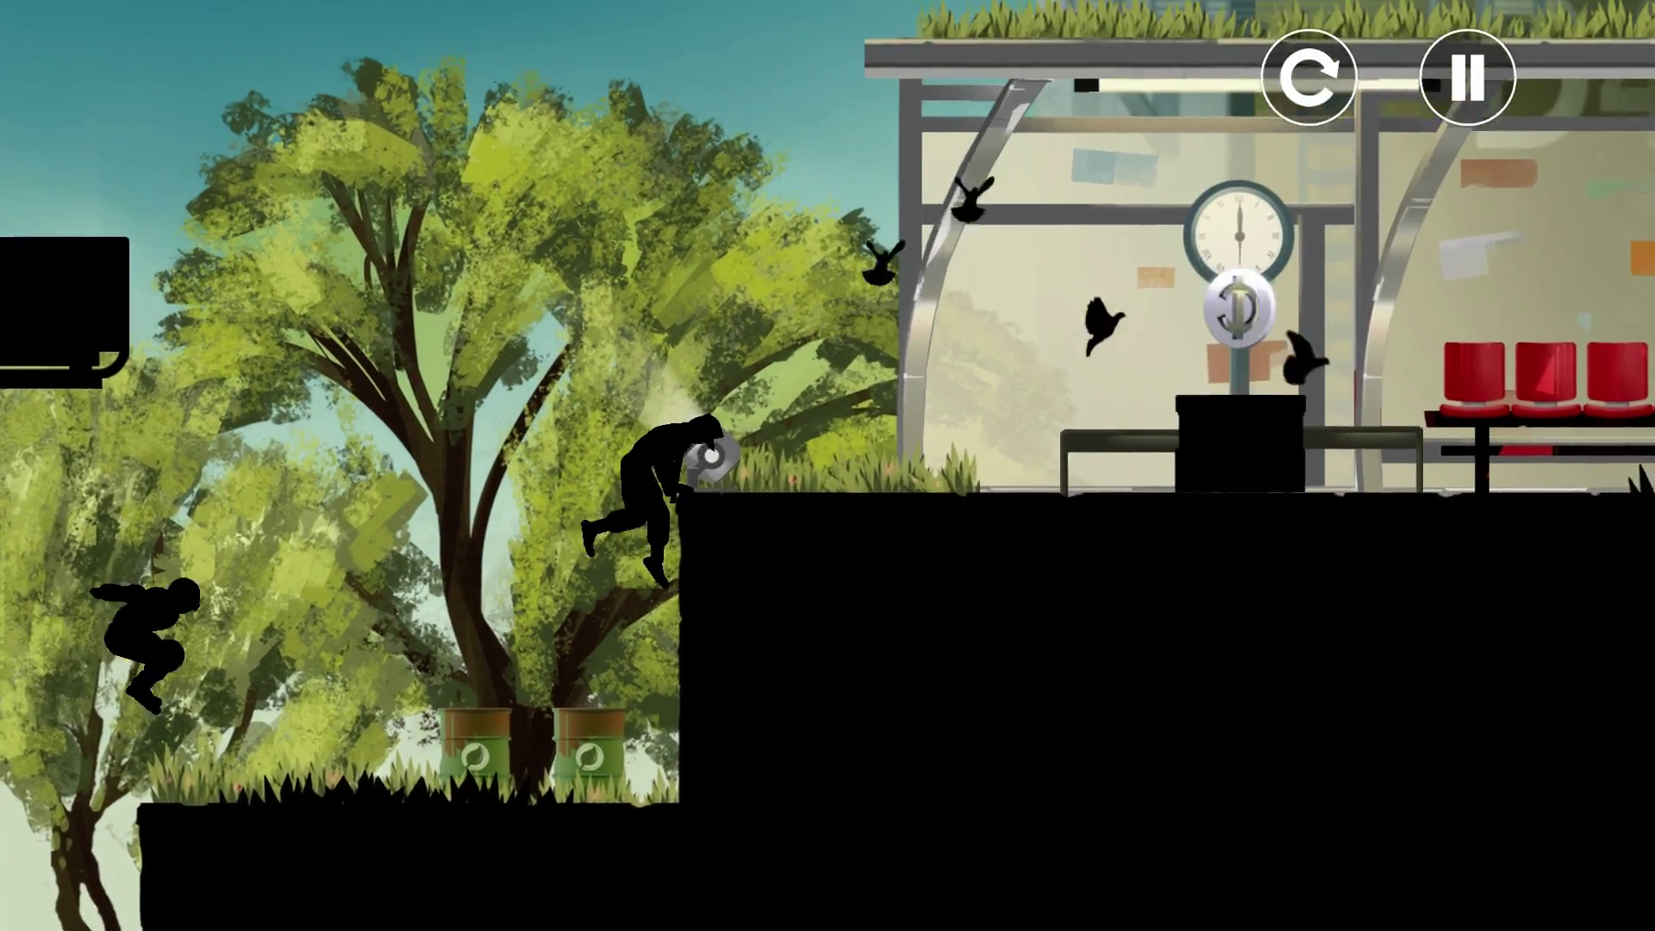
key(Up)
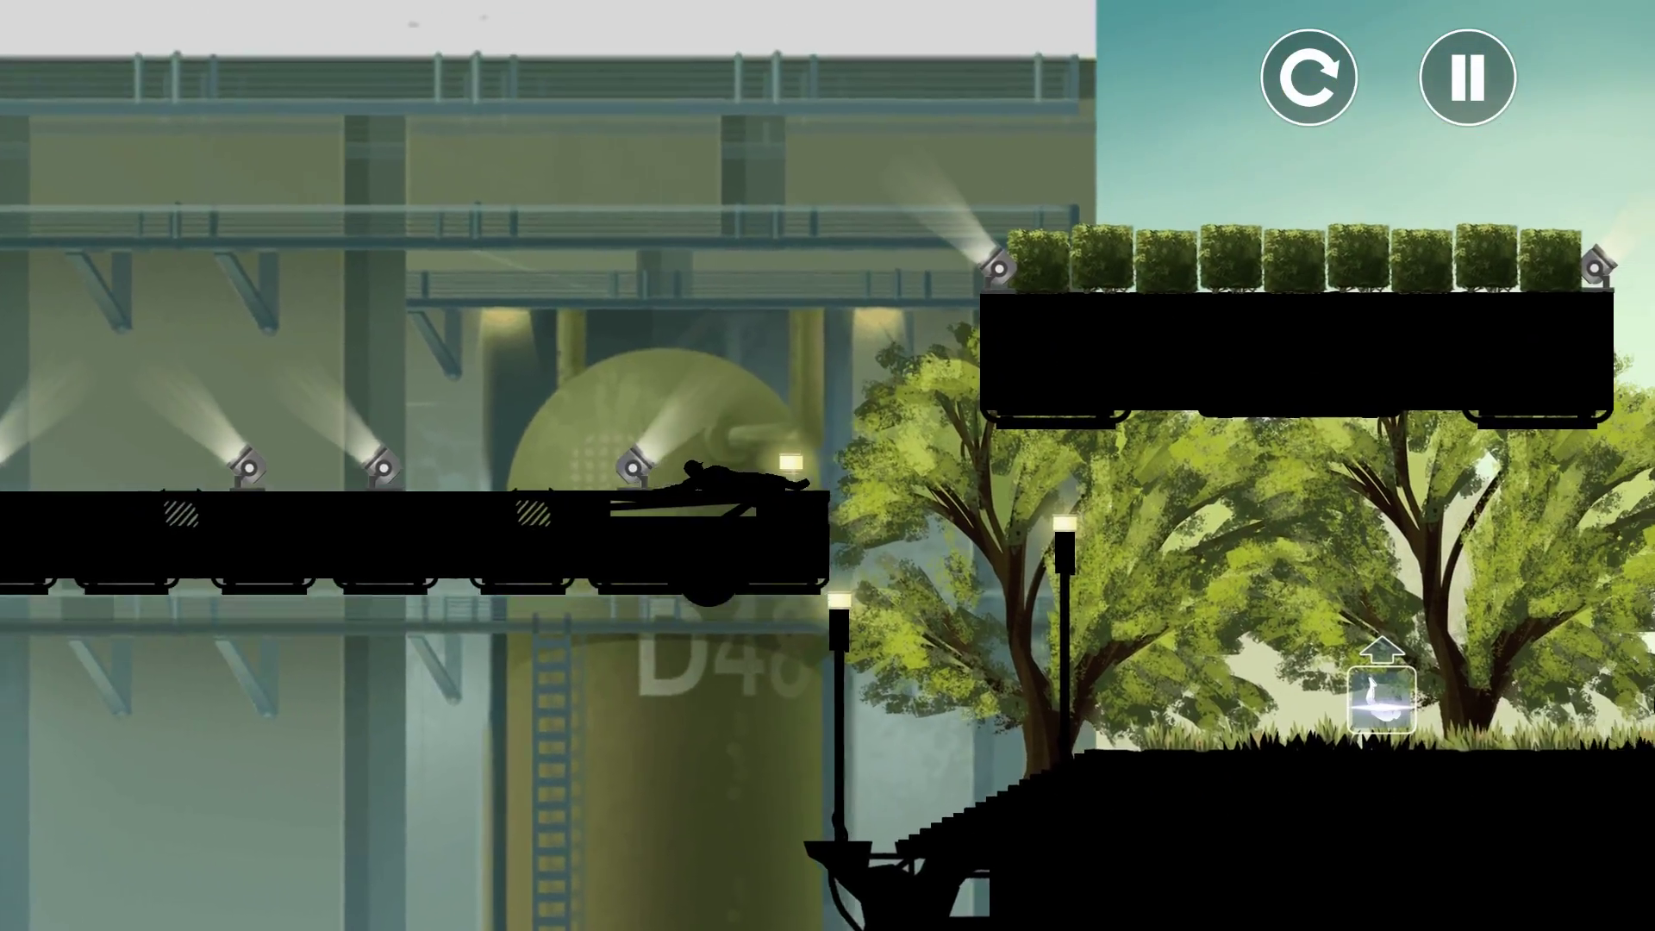
key(Up)
key(Up)
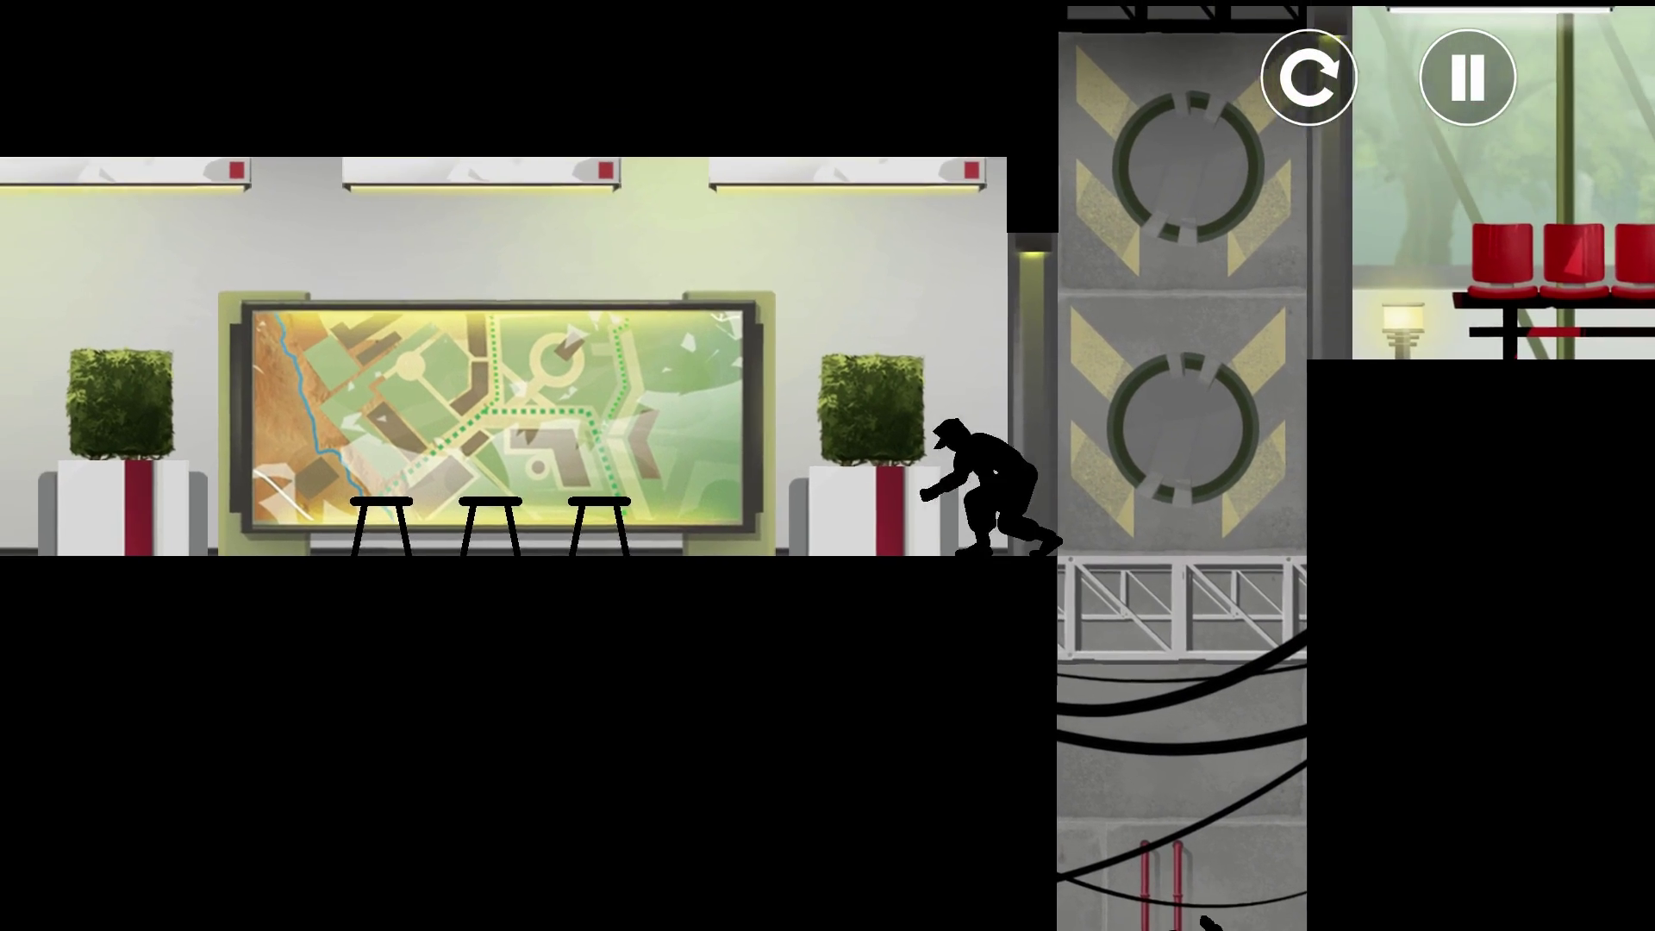
key(Up)
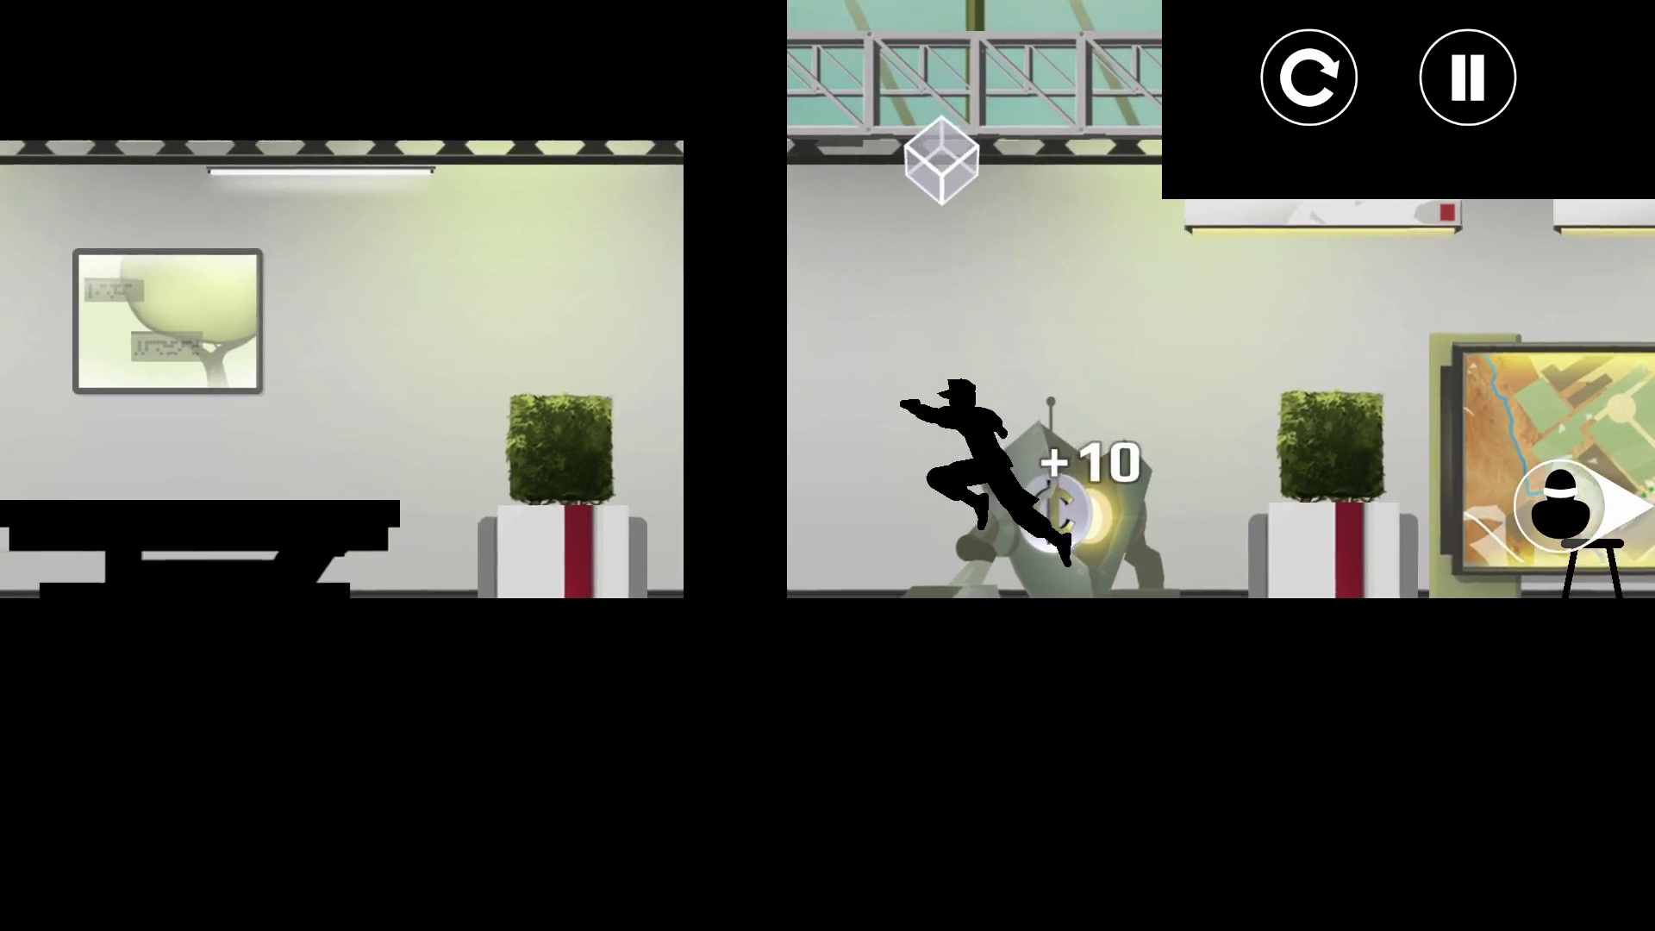
key(Up)
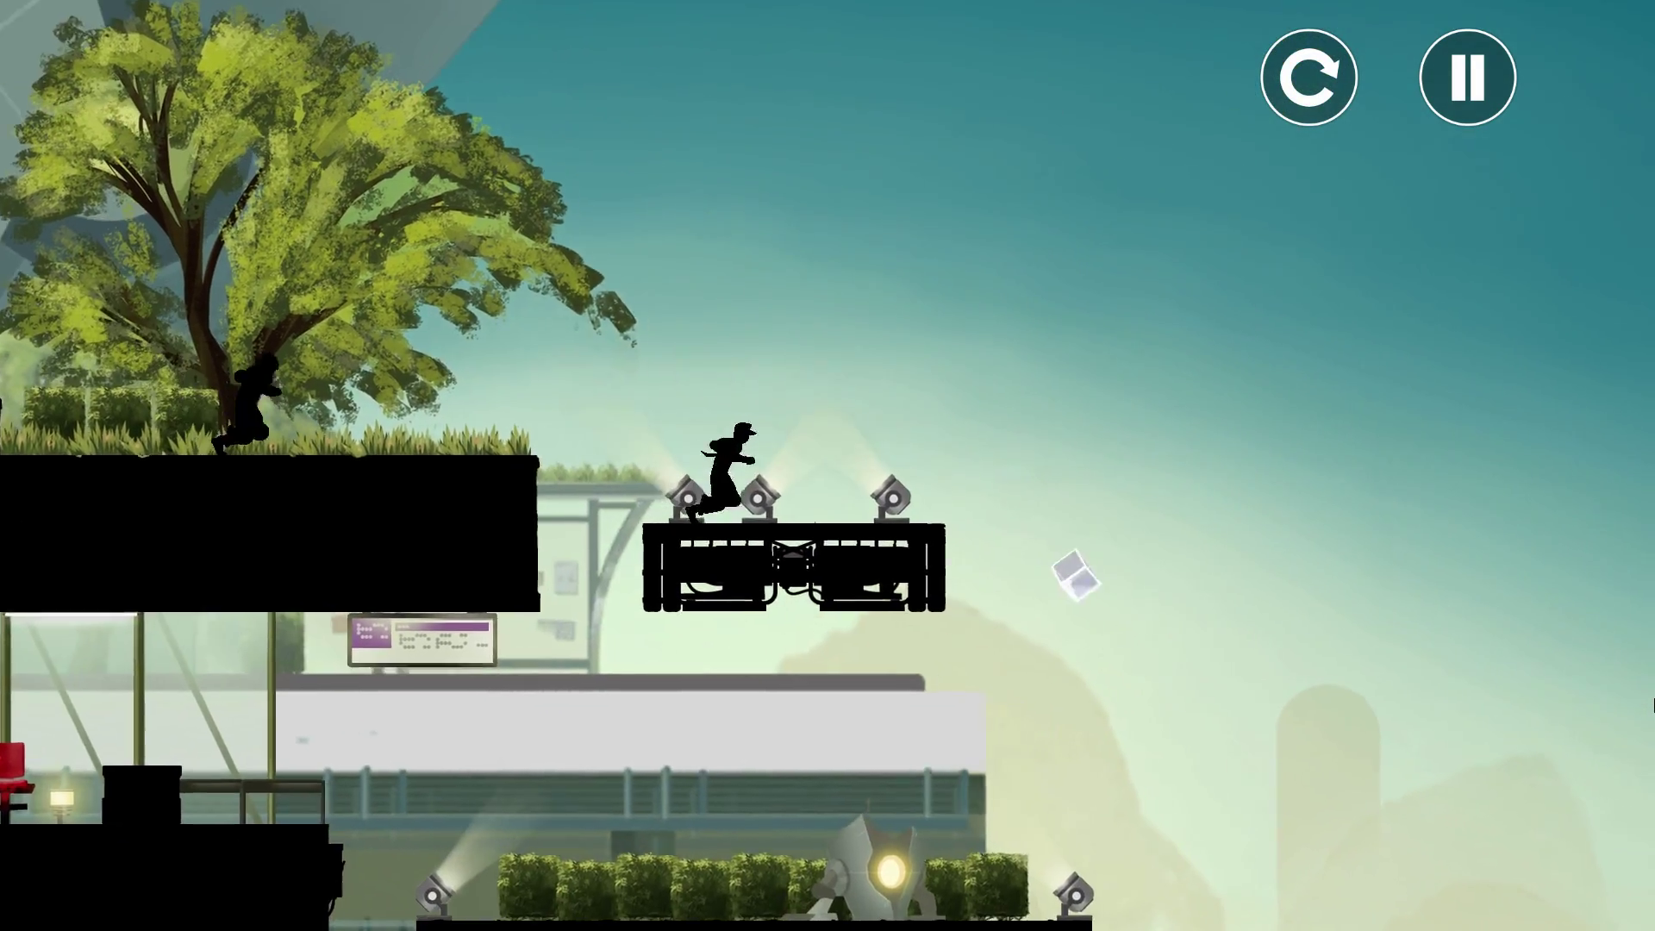
key(Up)
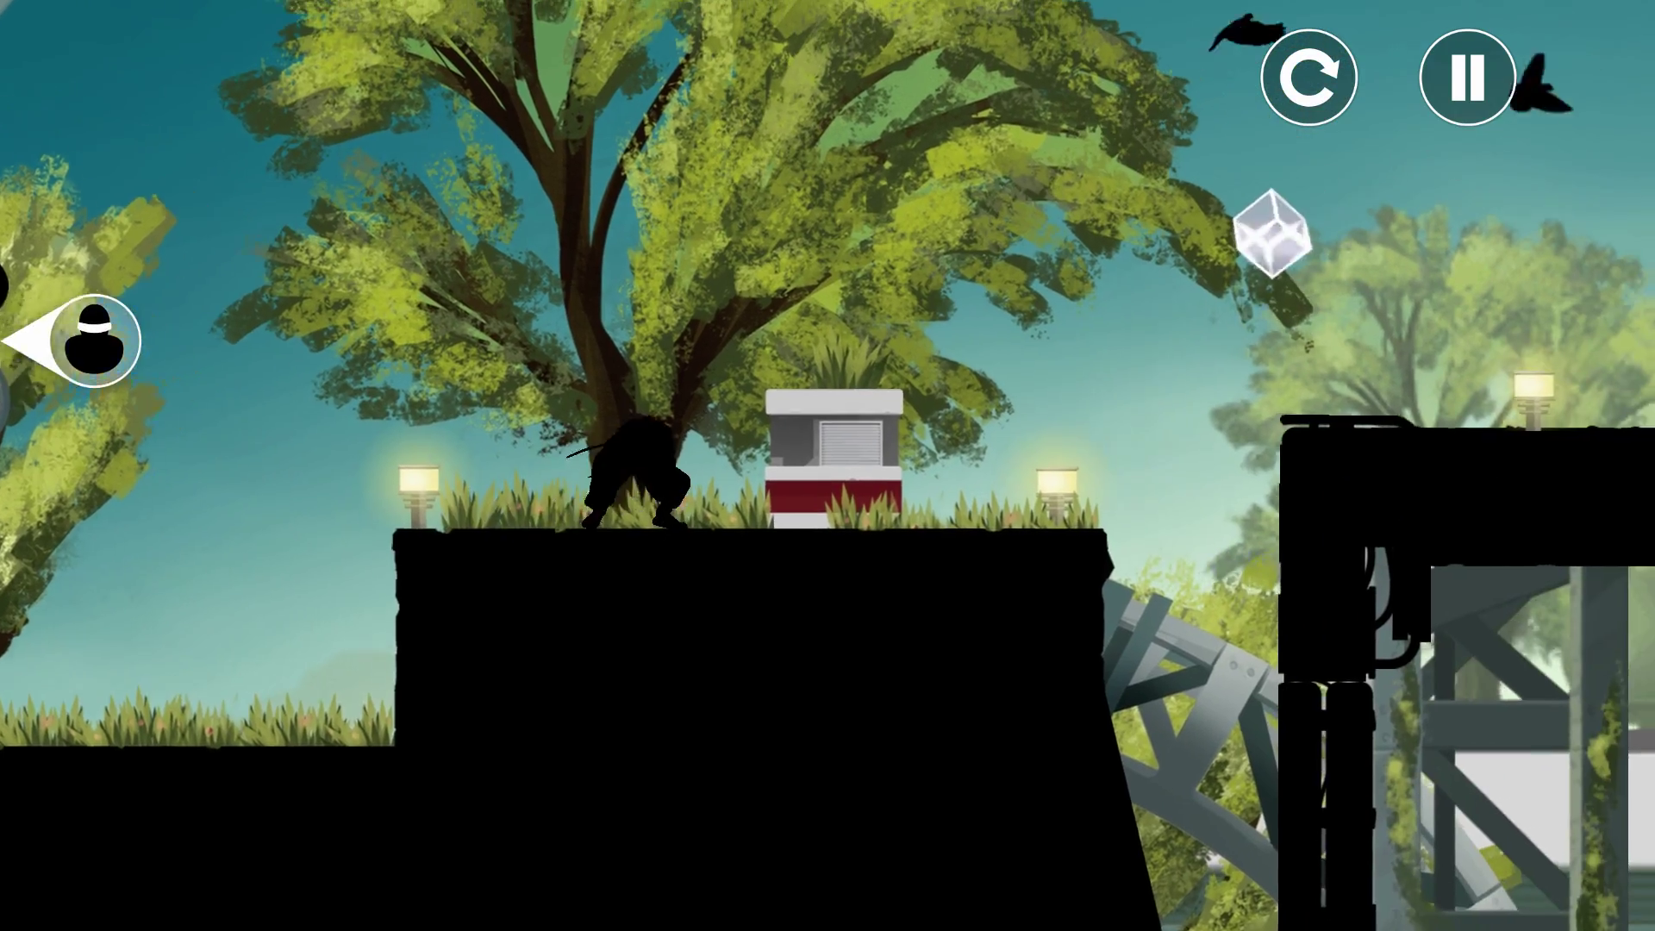
Climb the tall black block and leap across the floating platforms, collecting cubes
key(Up)
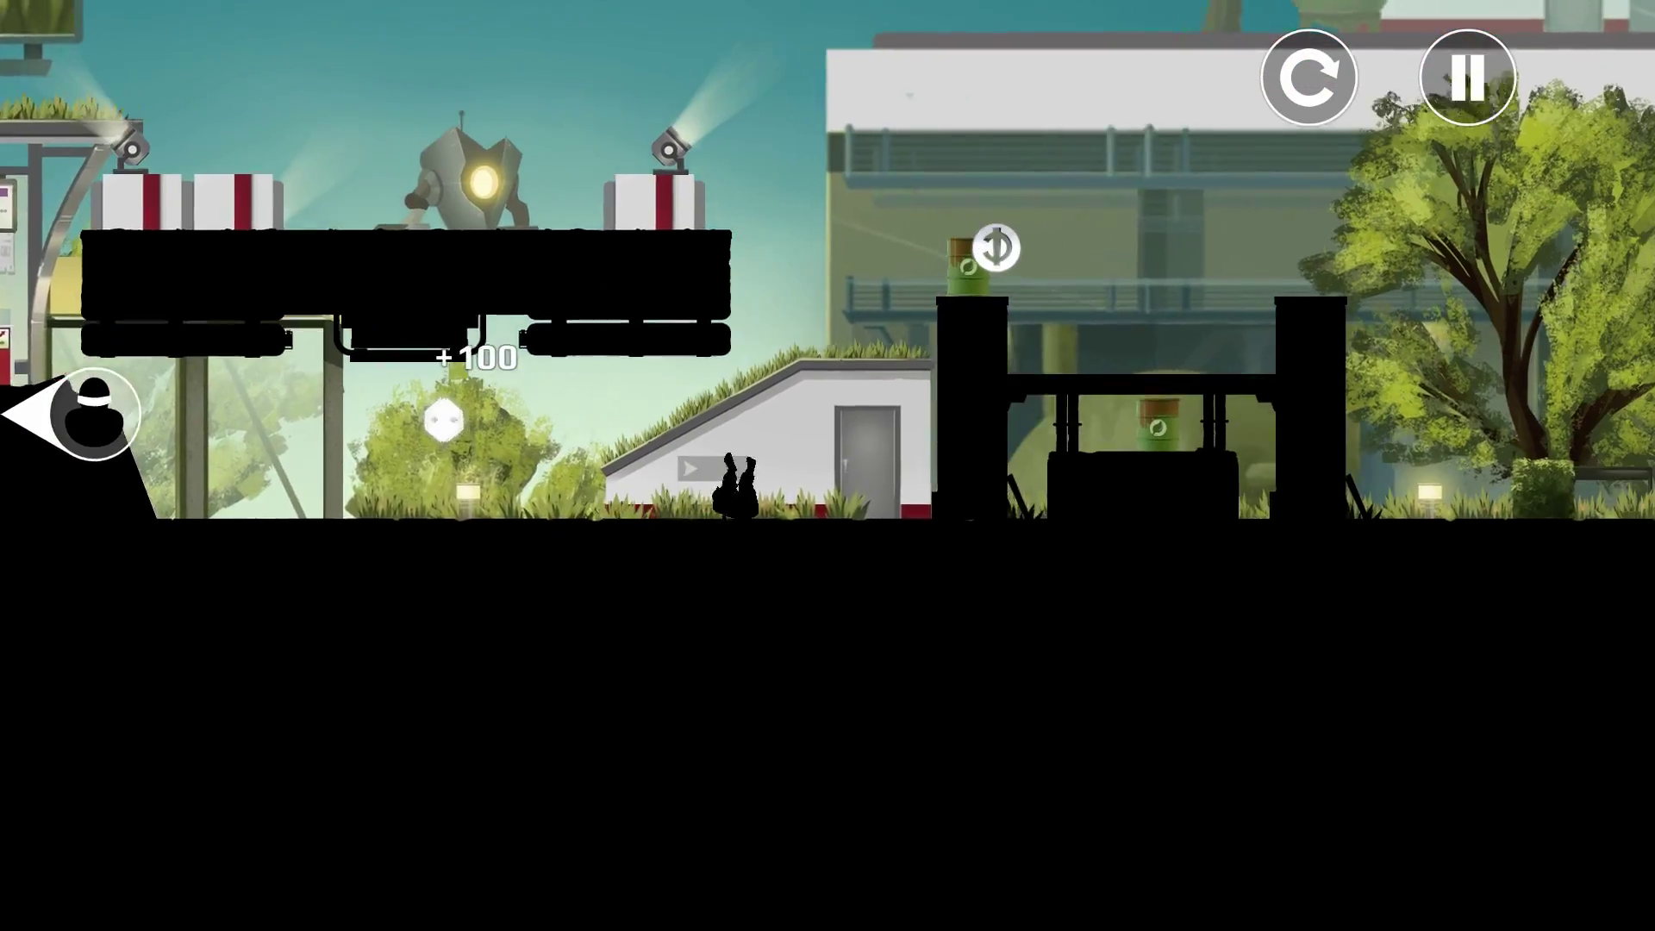
key(Up)
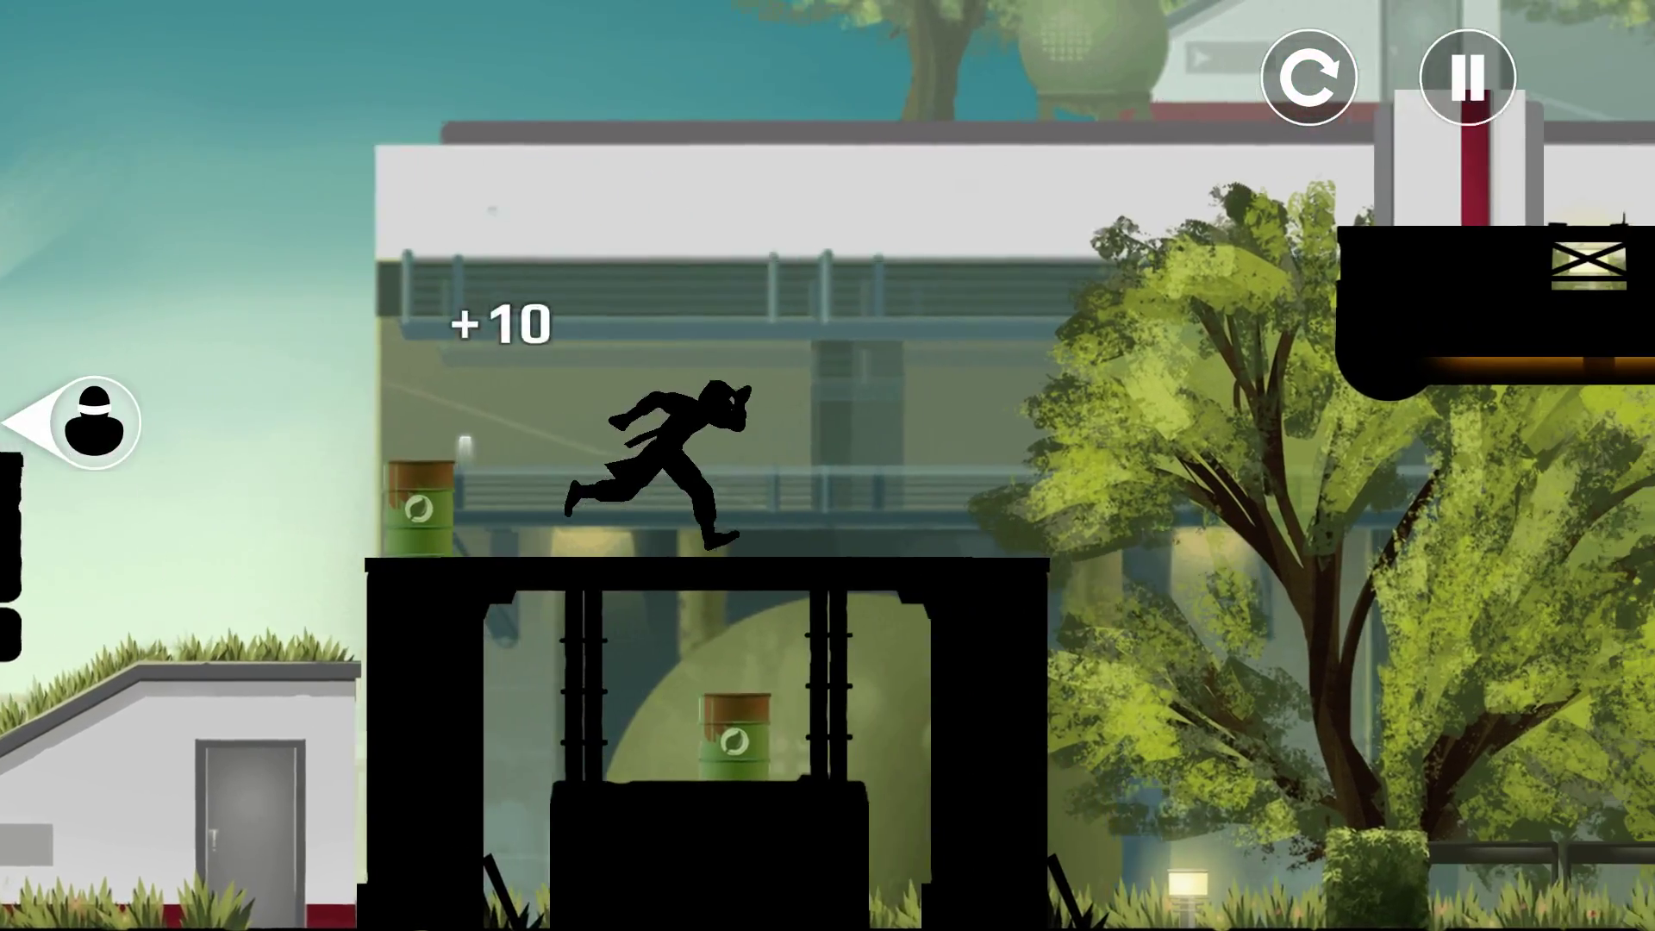
key(Up)
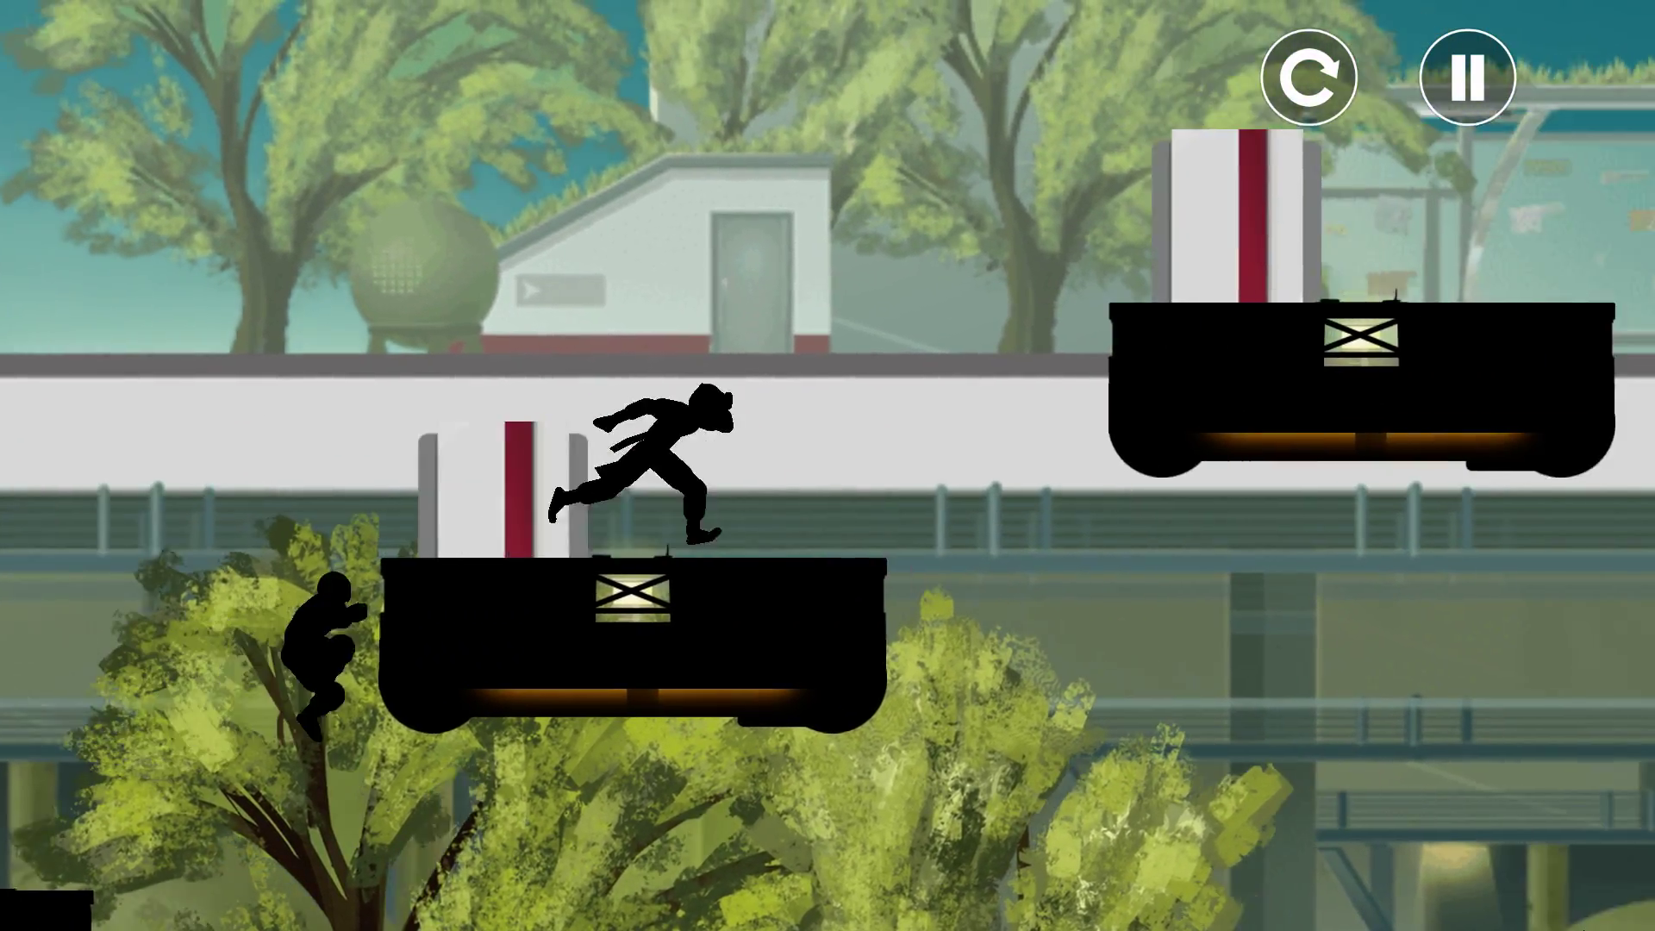
key(Up)
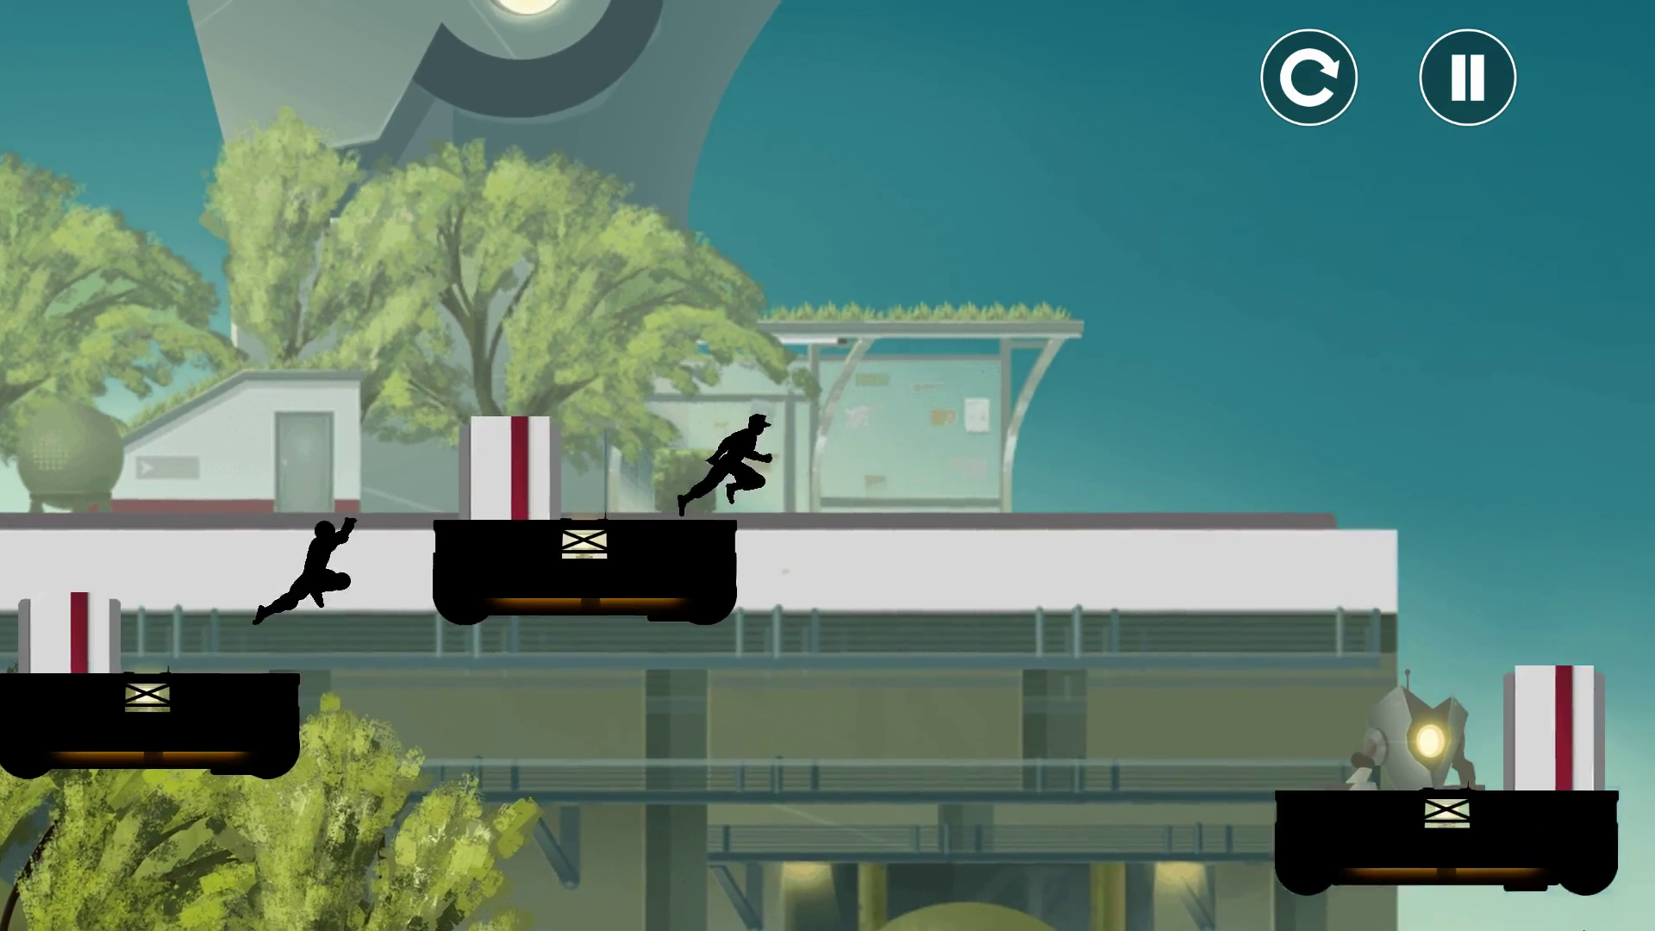
key(Up)
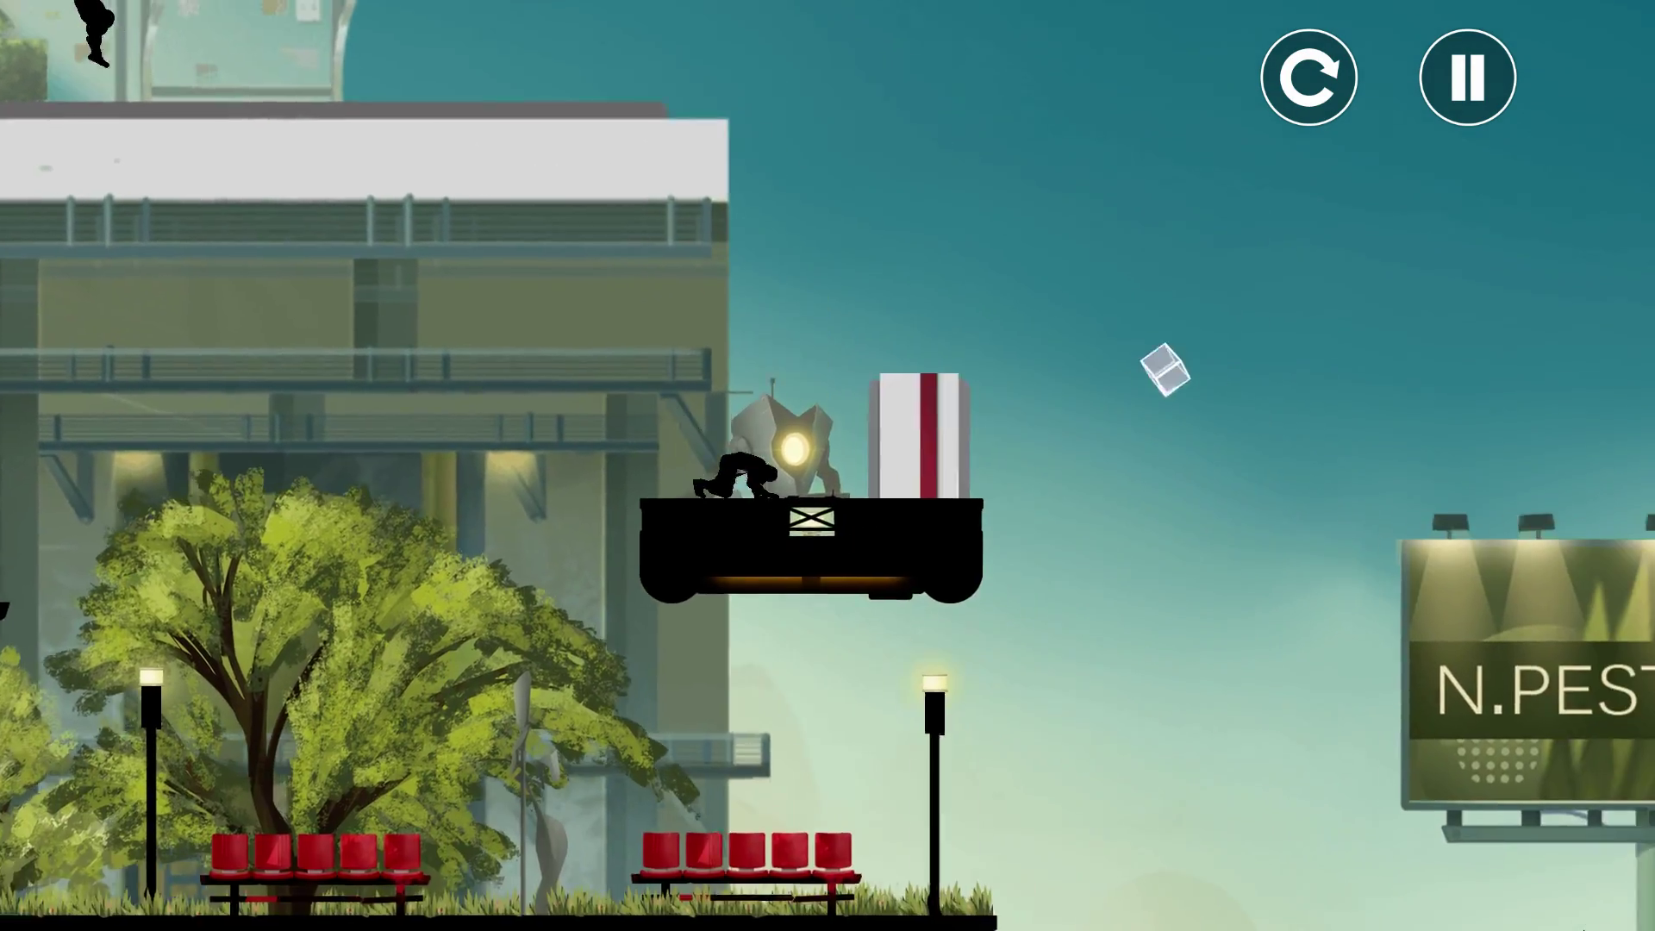
key(Up)
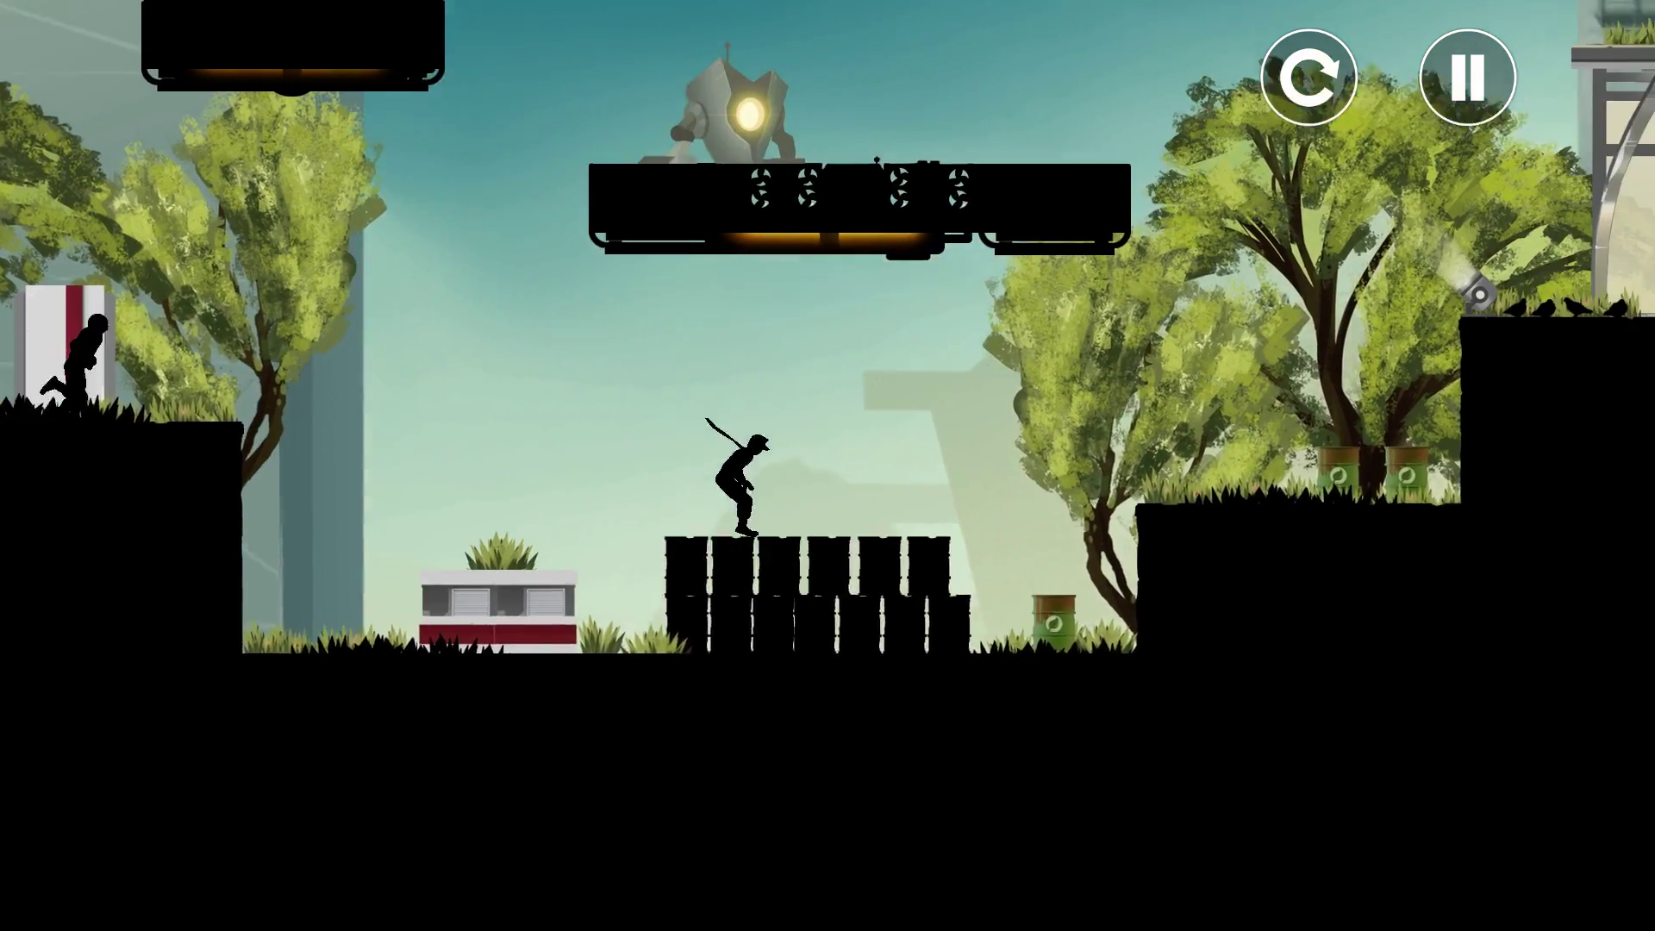
Climb past the barrels to the bus-stop platform, grab the bench cube, and scale the wall
key(Up)
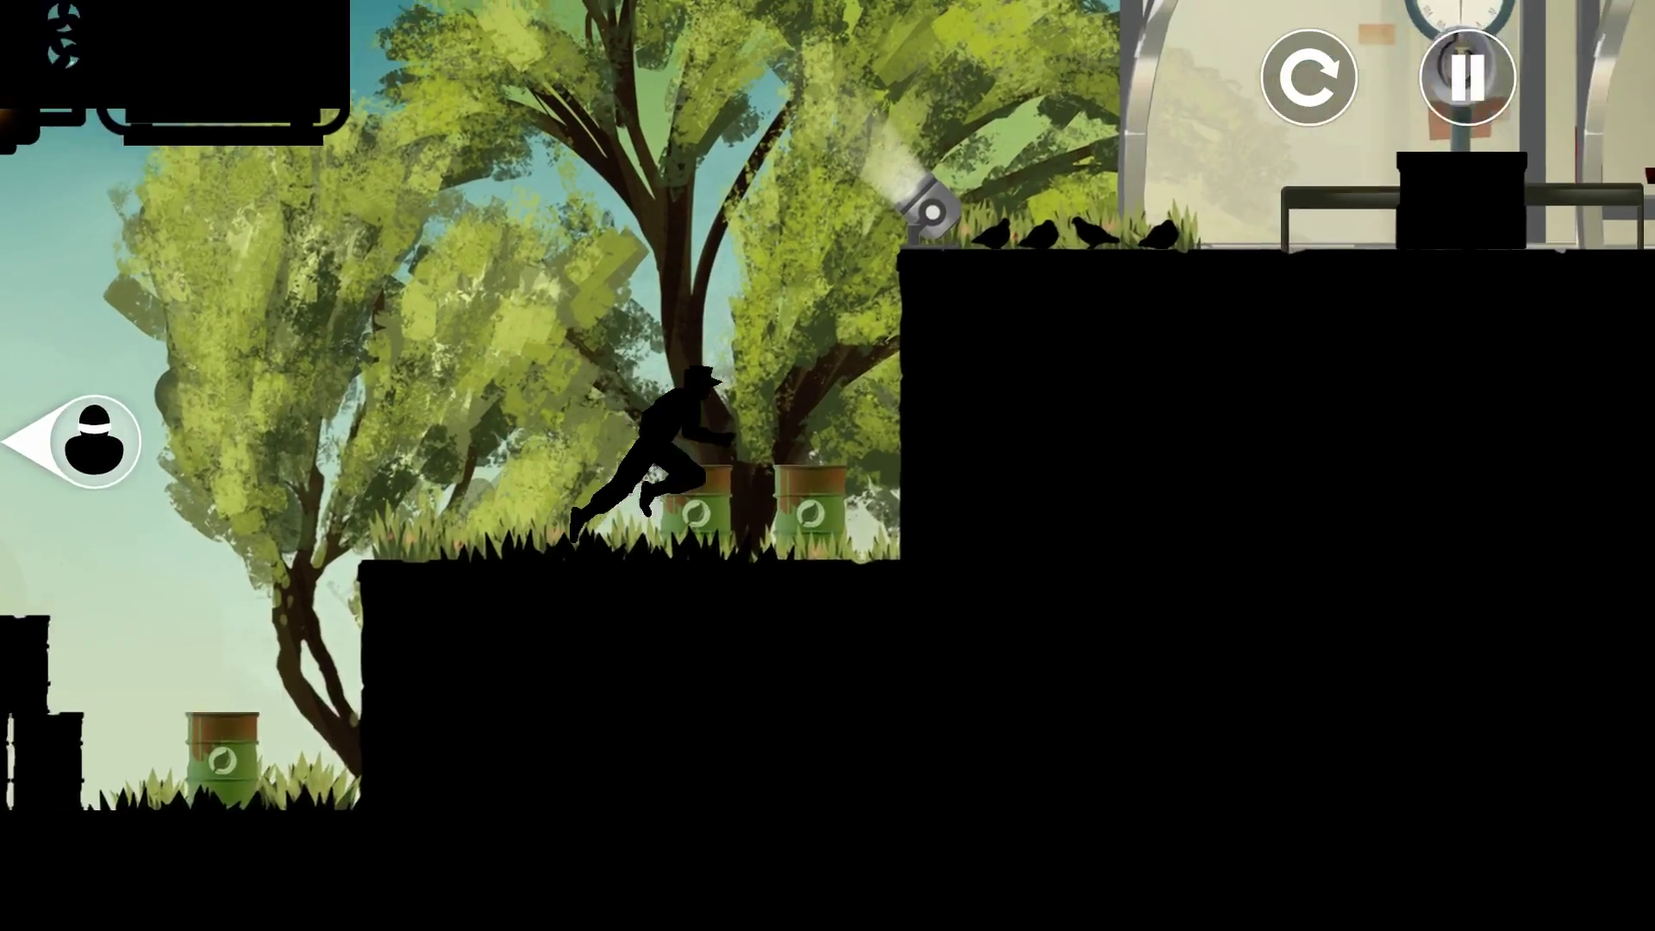
key(Up)
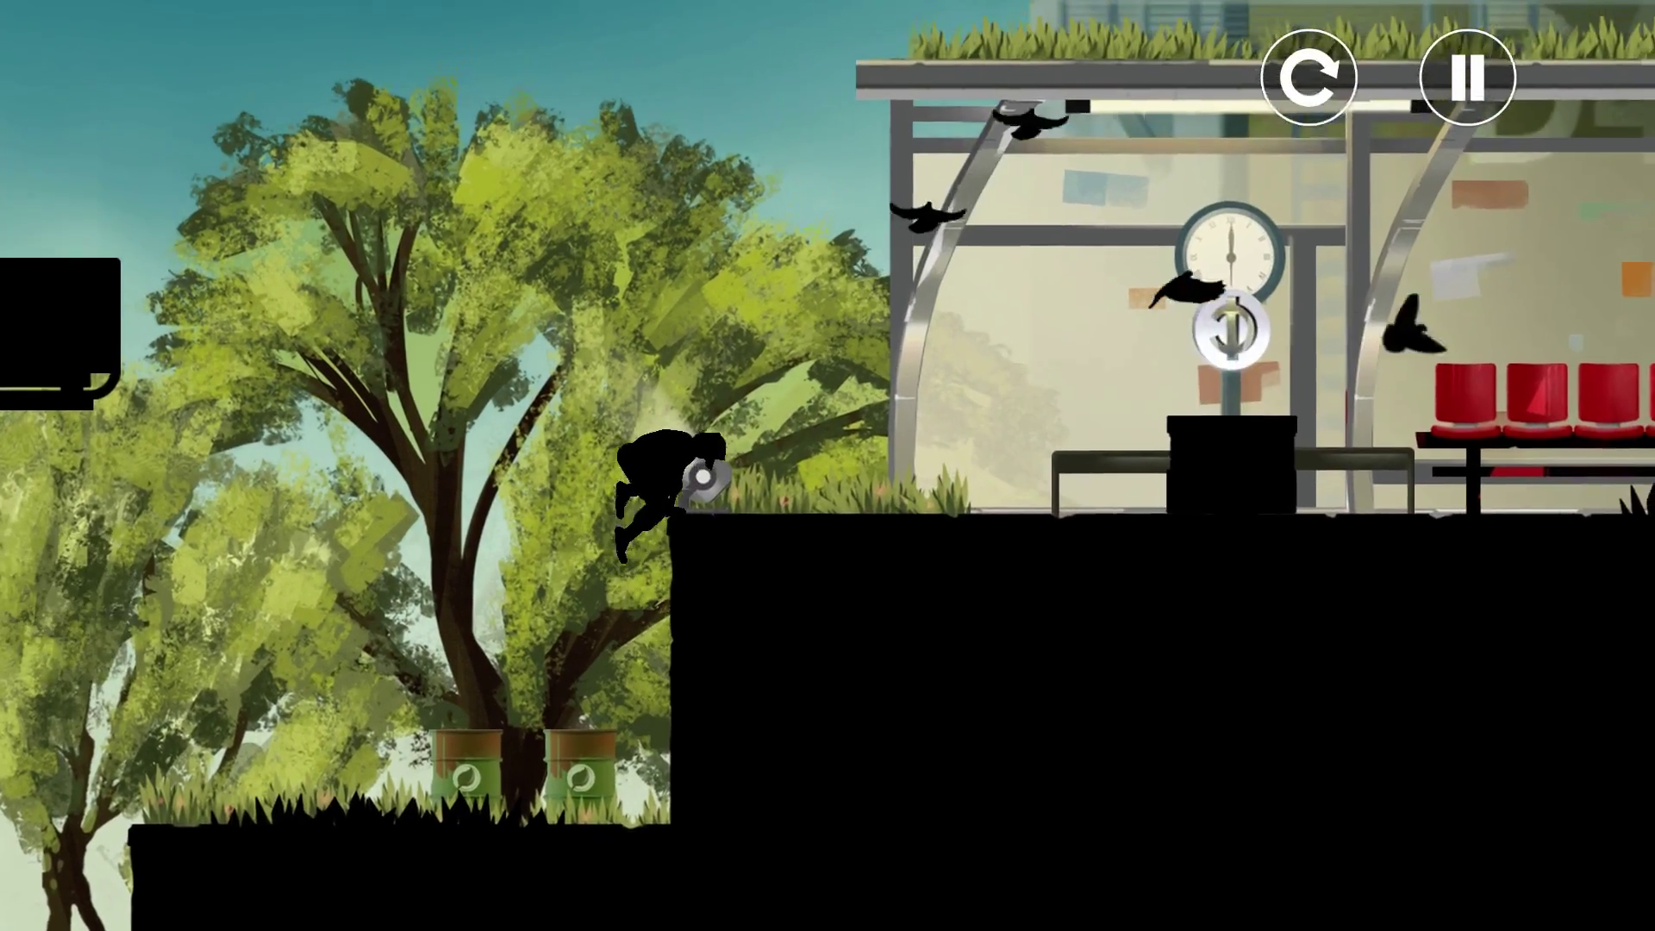
key(Up)
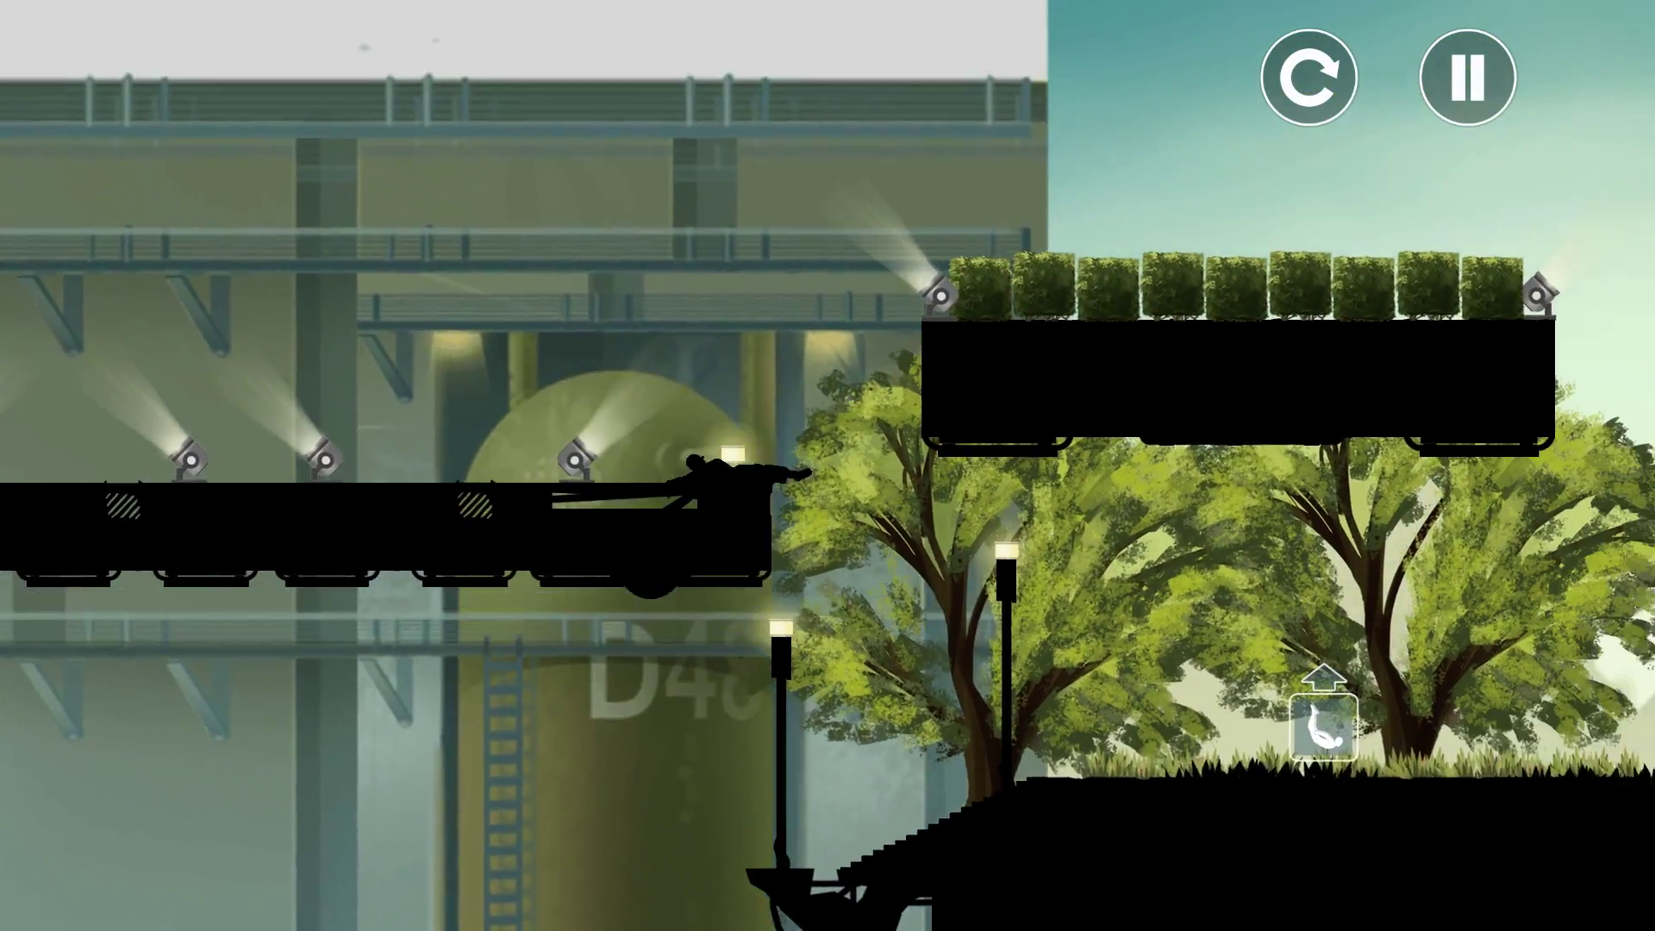
key(Up)
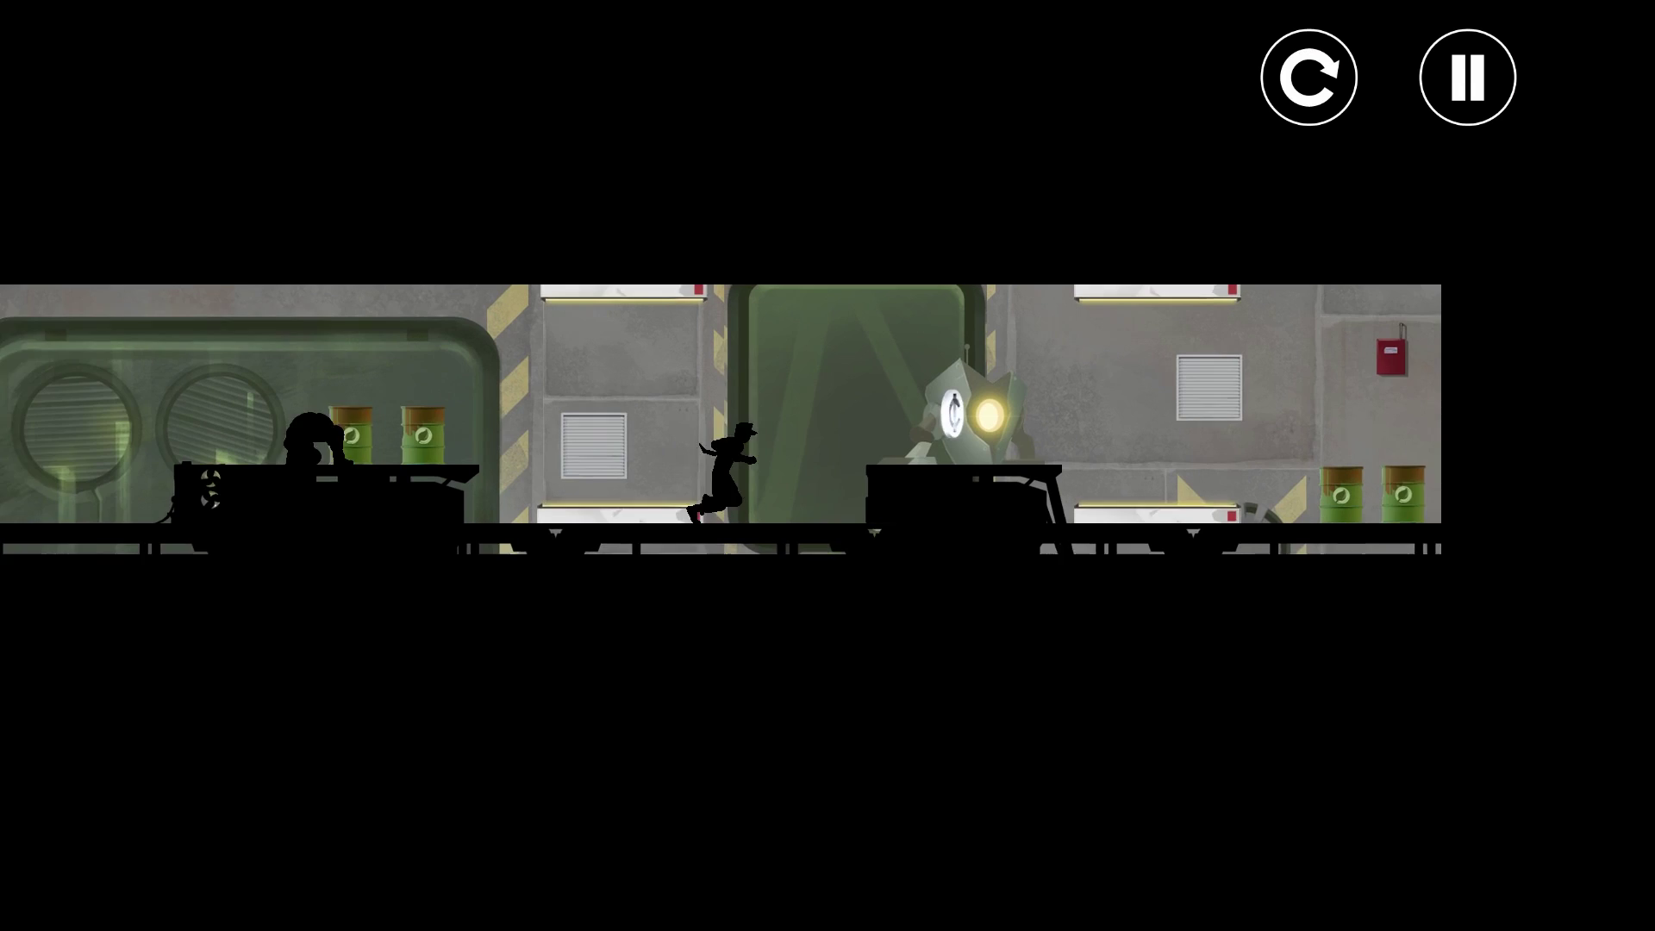
key(Up)
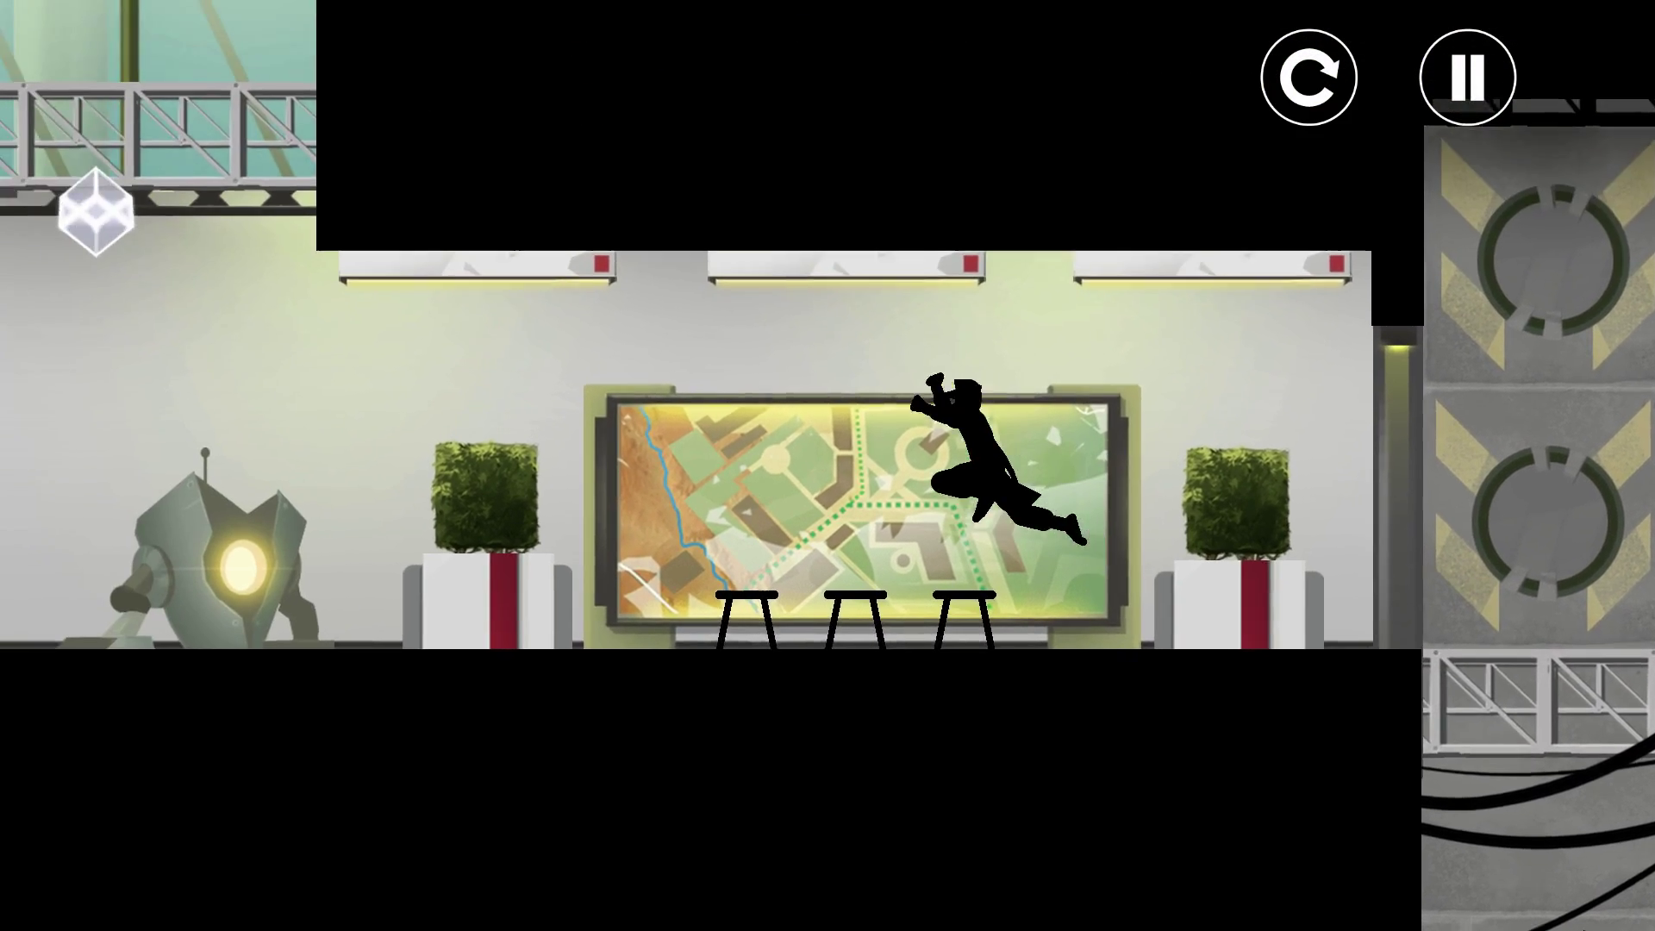
key(Up)
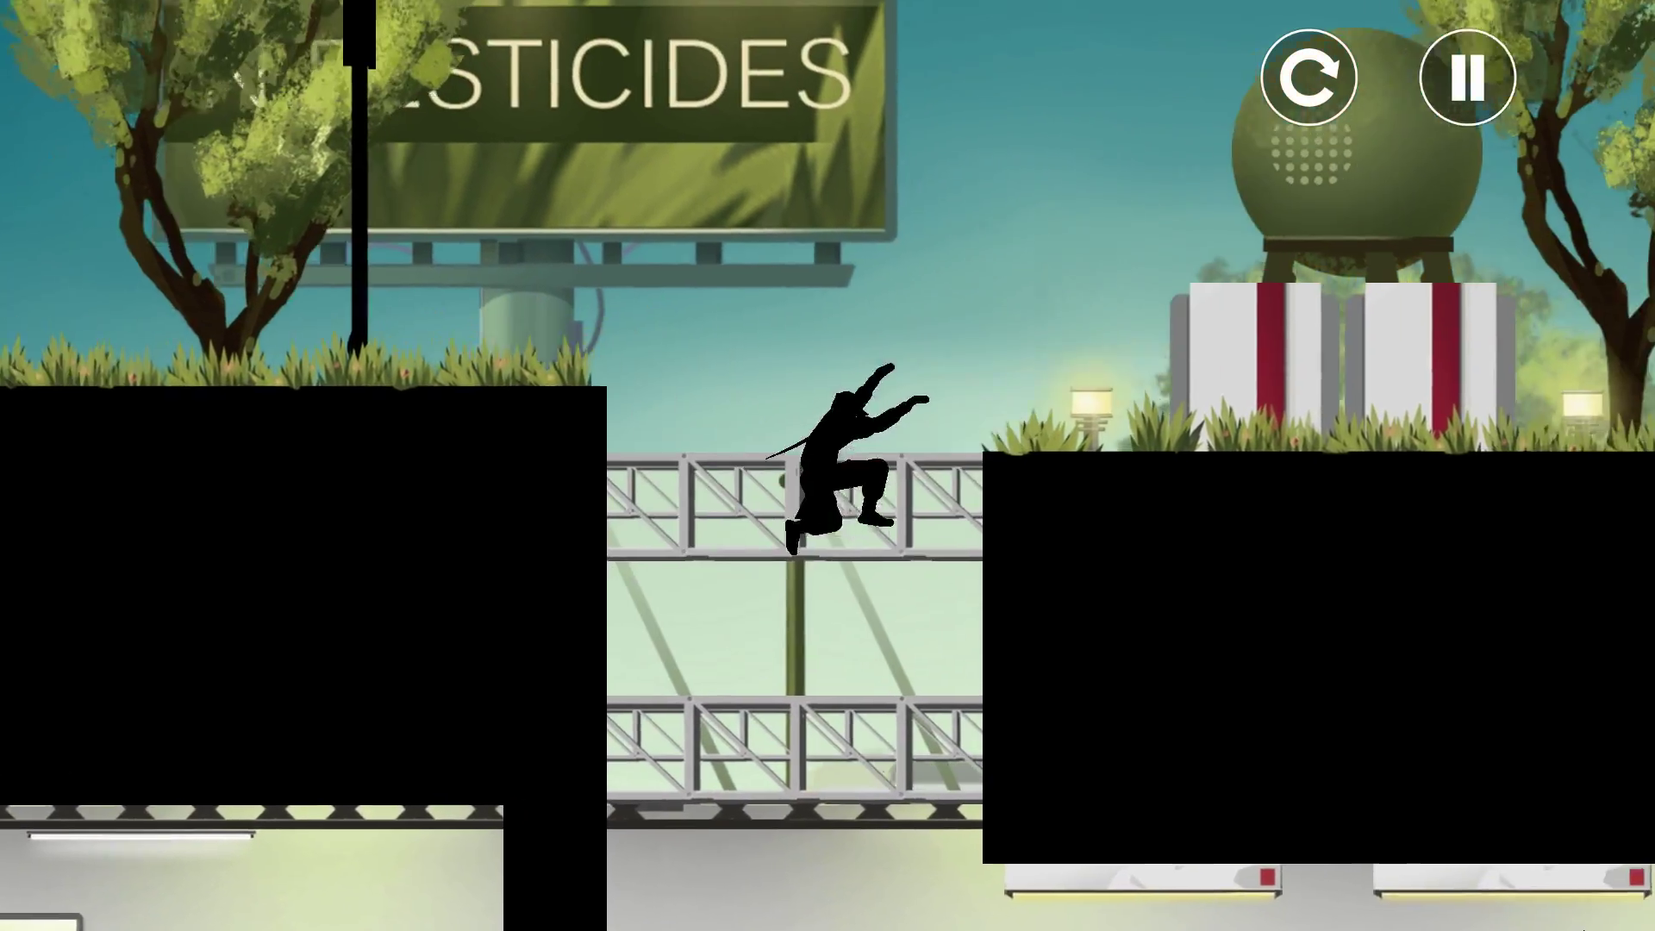
Perform the Double Kong, grab the bridge cube, and cling to the vehicle for a 360 Wall Cling
key(Up)
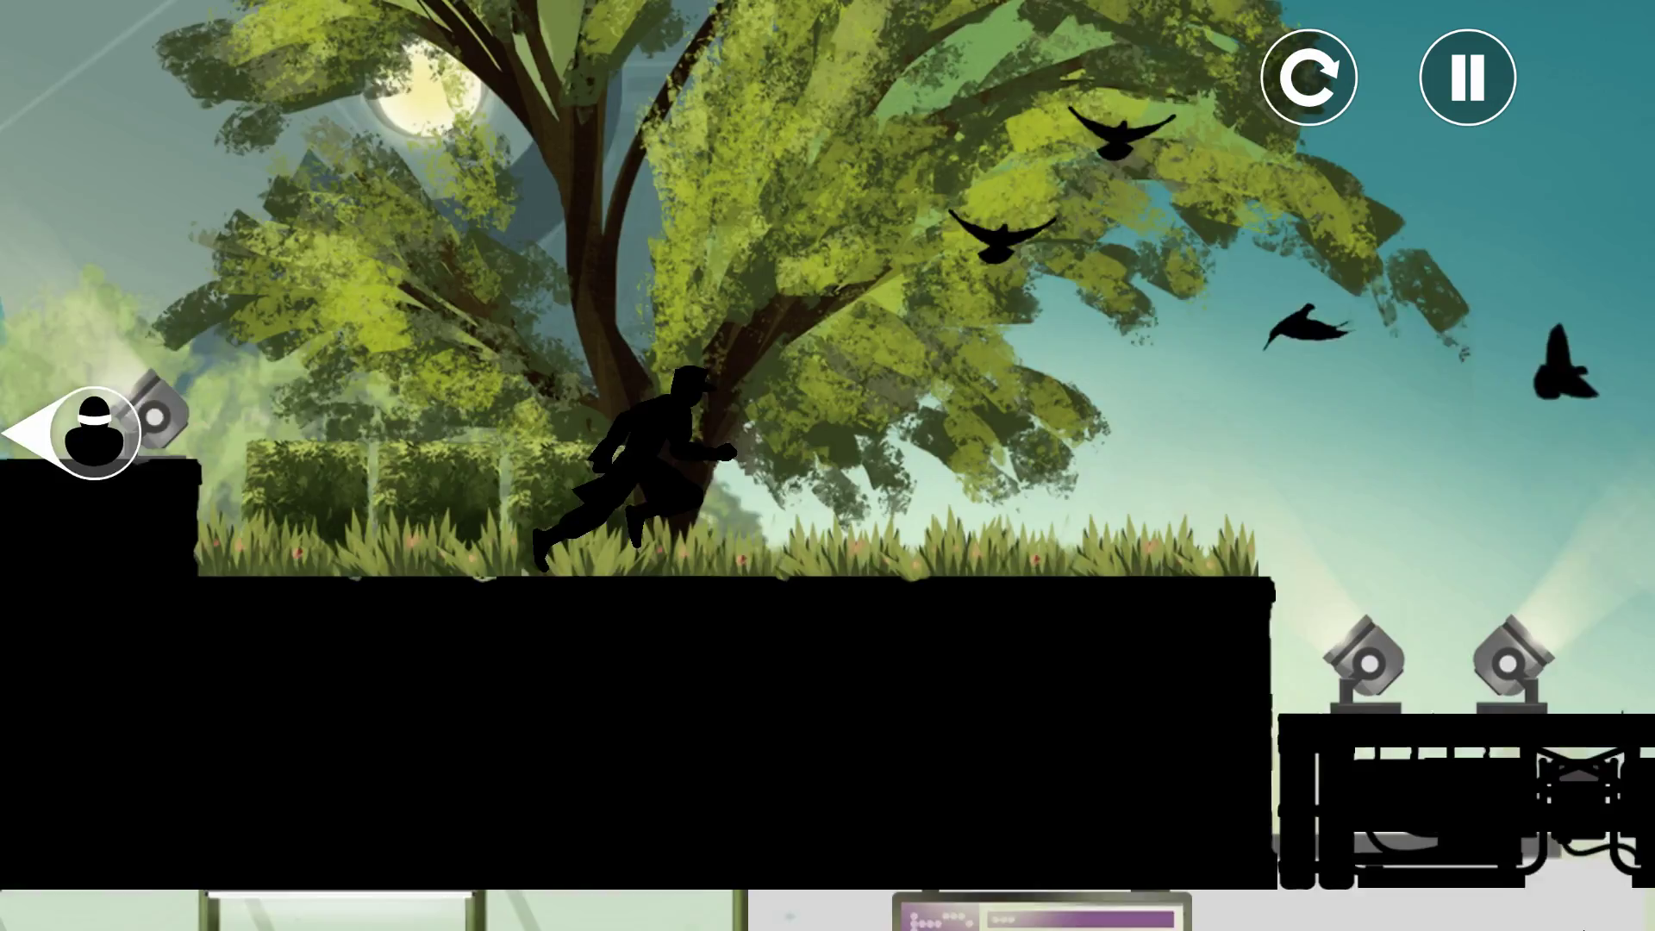
key(Up)
key(Up)
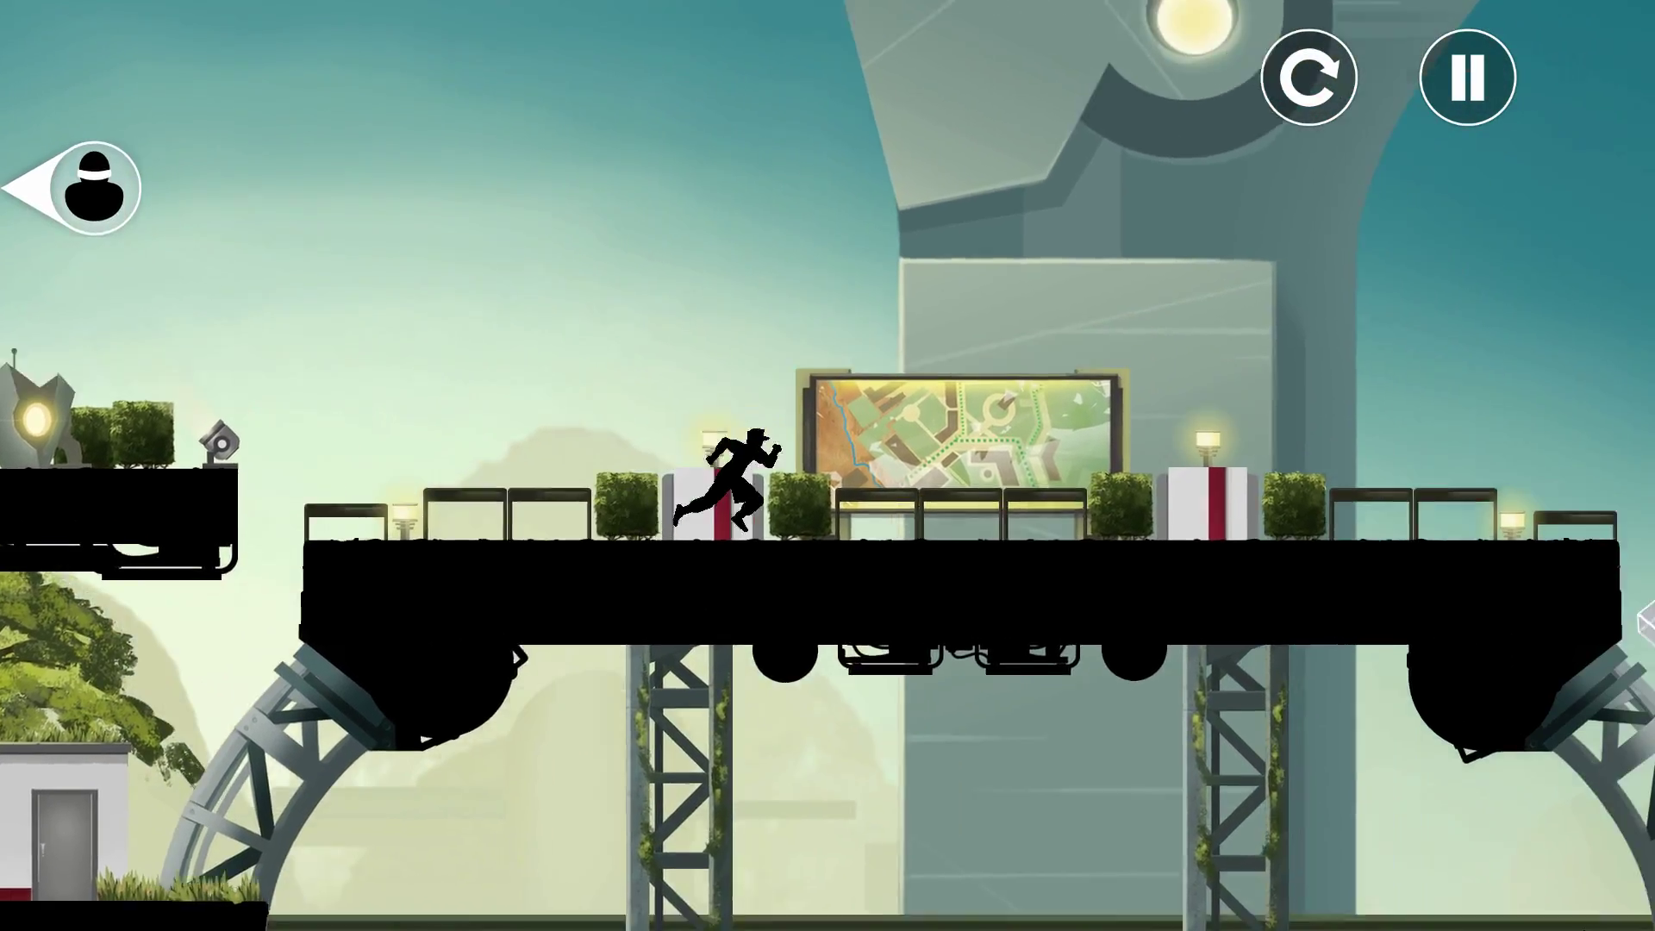
key(Up)
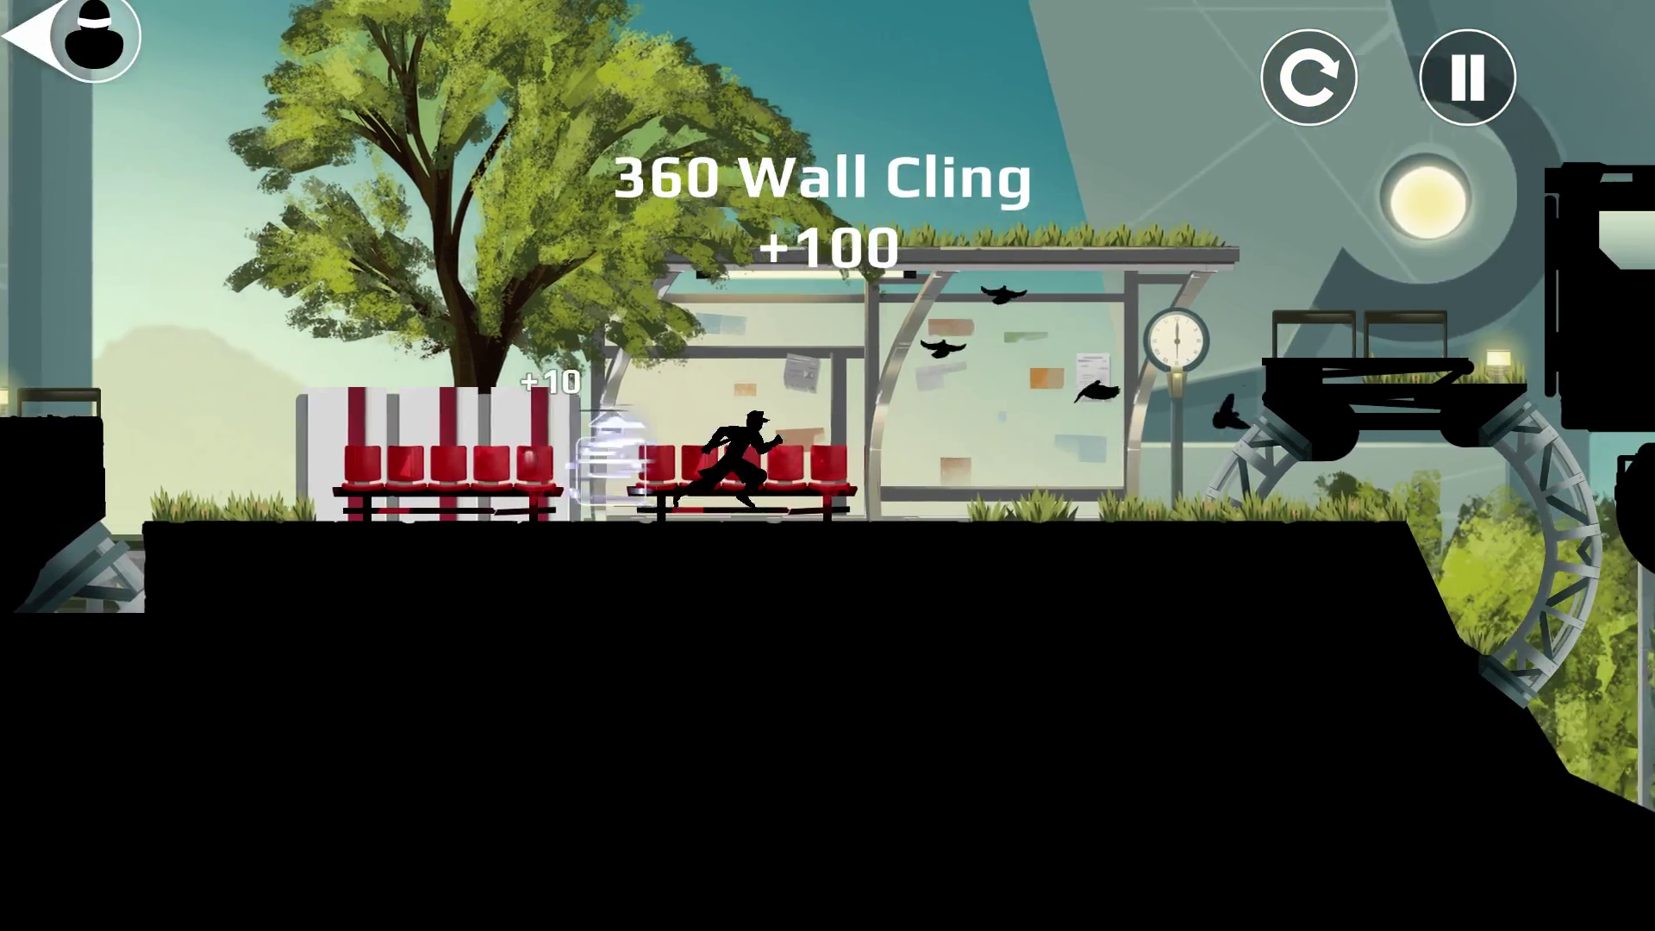
key(Up)
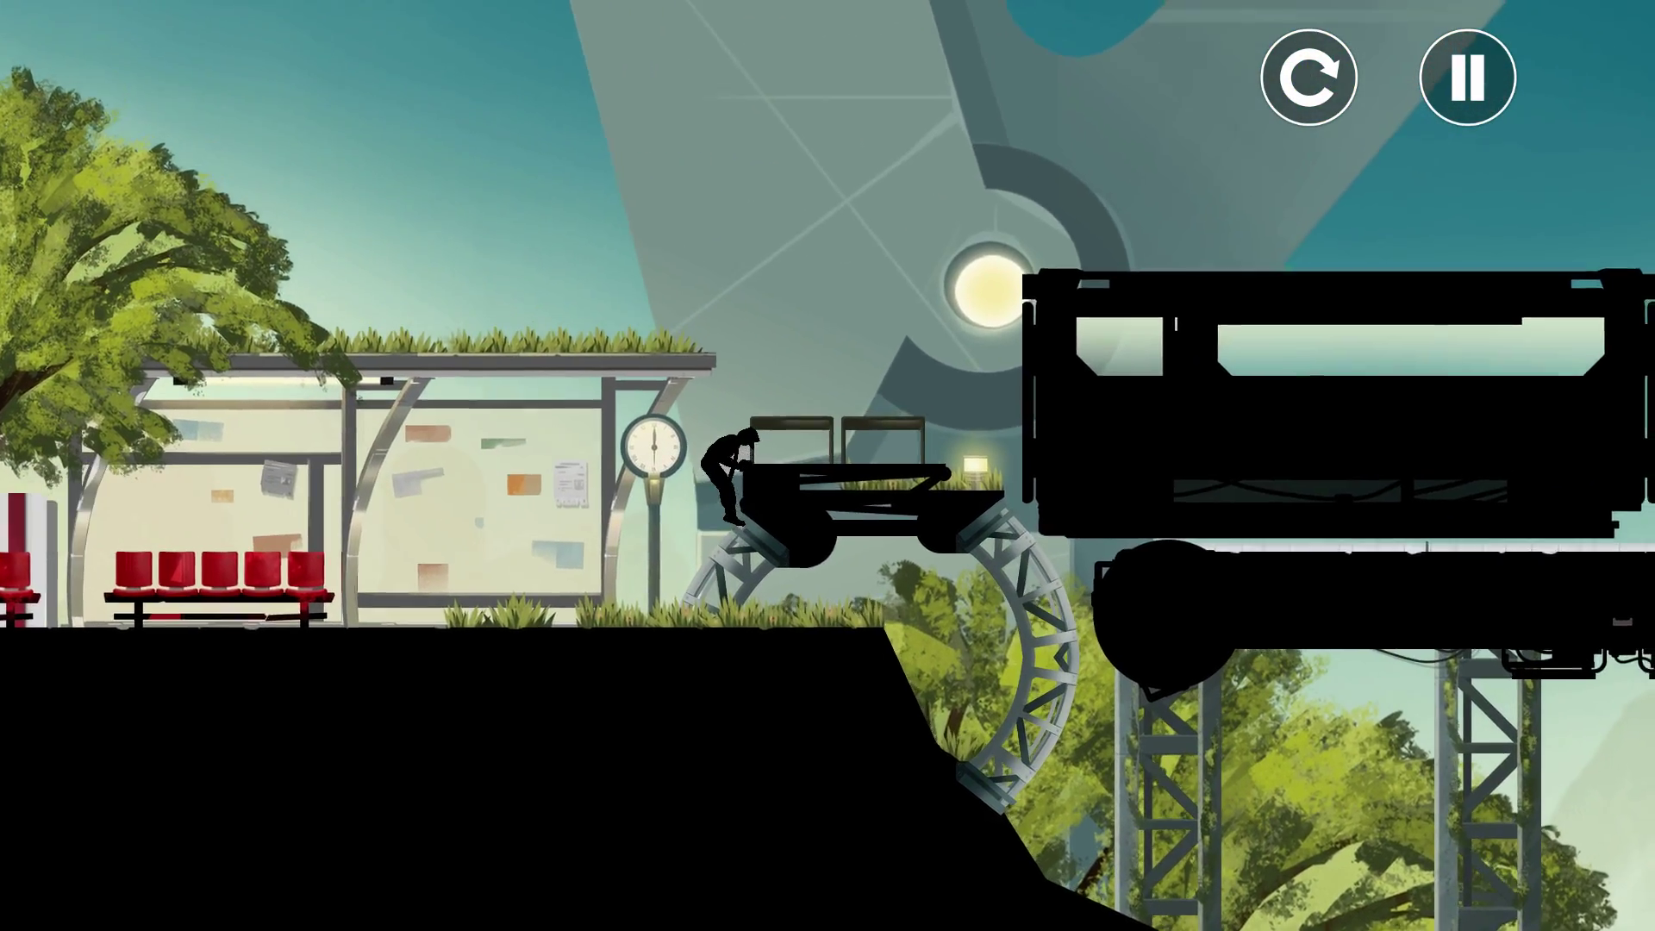